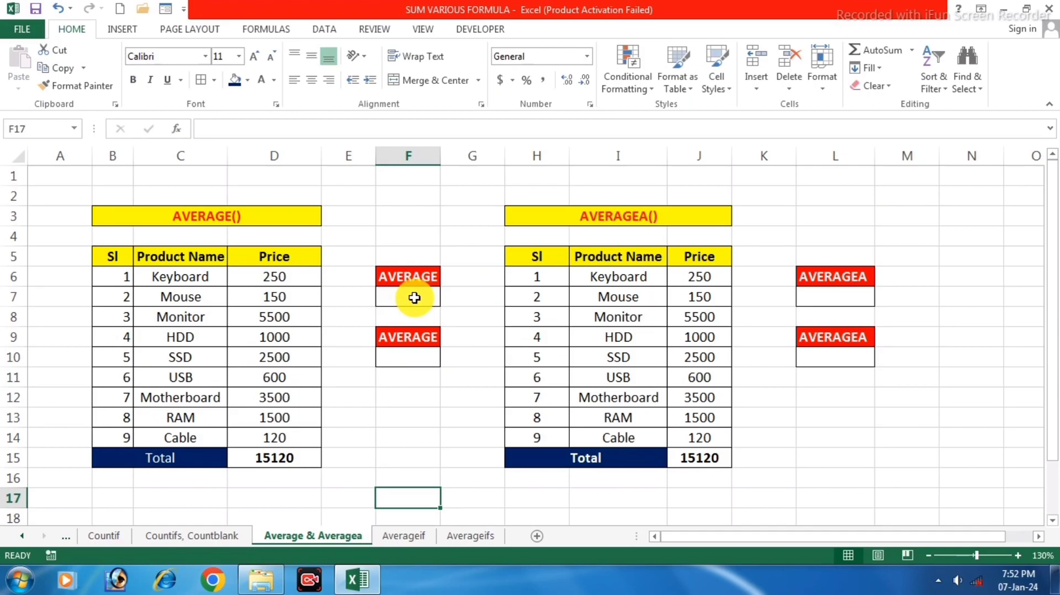
- Calculate the average of the prices D6:D14 in cell F7 with the AVERAGE function
{"action": "left_click", "coordinate": [414, 298]}
{"action": "type", "text": "="}
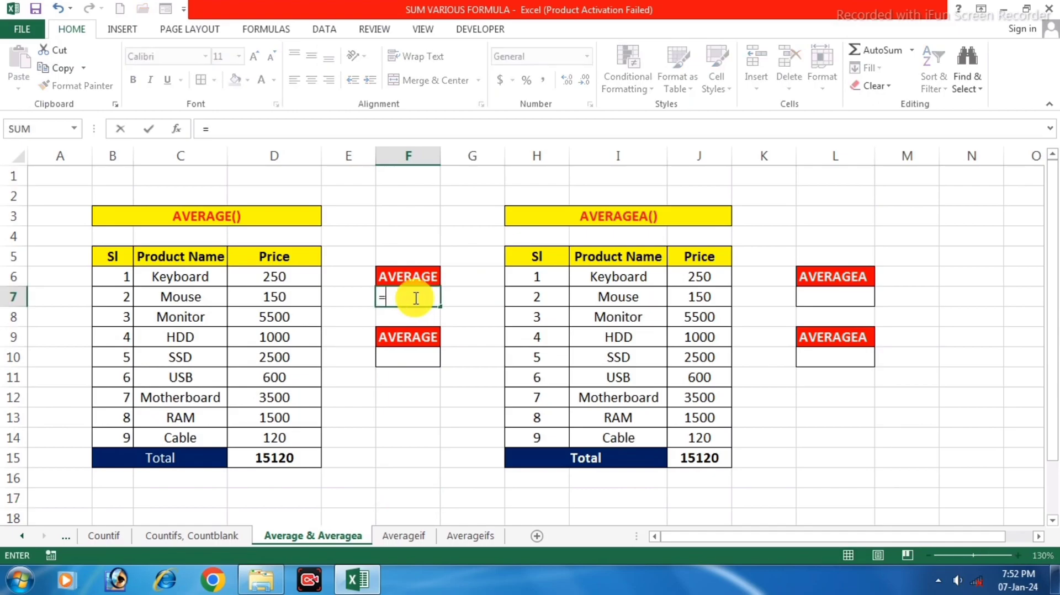
{"action": "type", "text": "averag"}
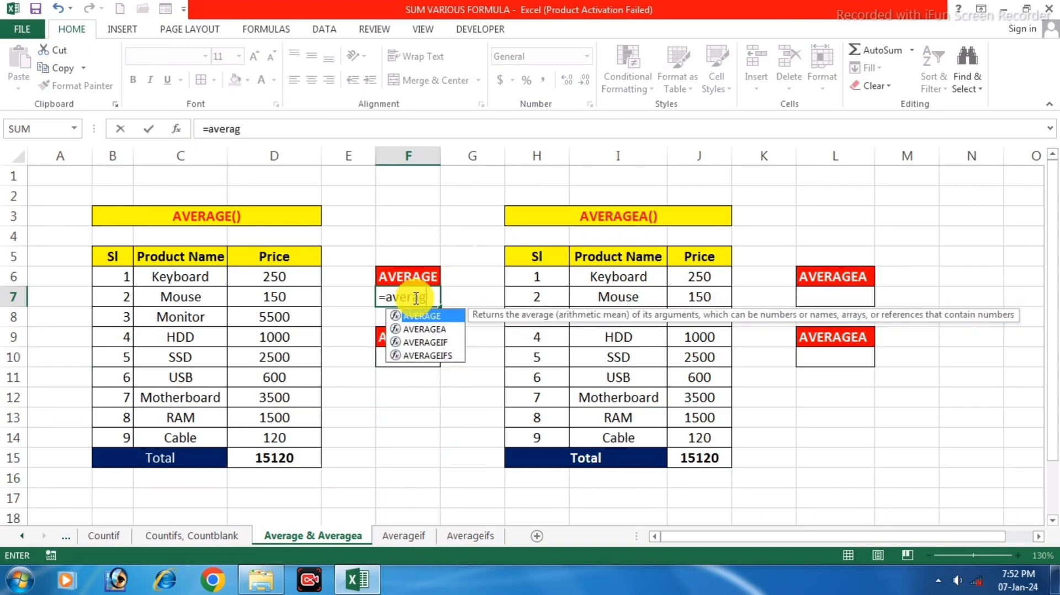
{"action": "type", "text": "e("}
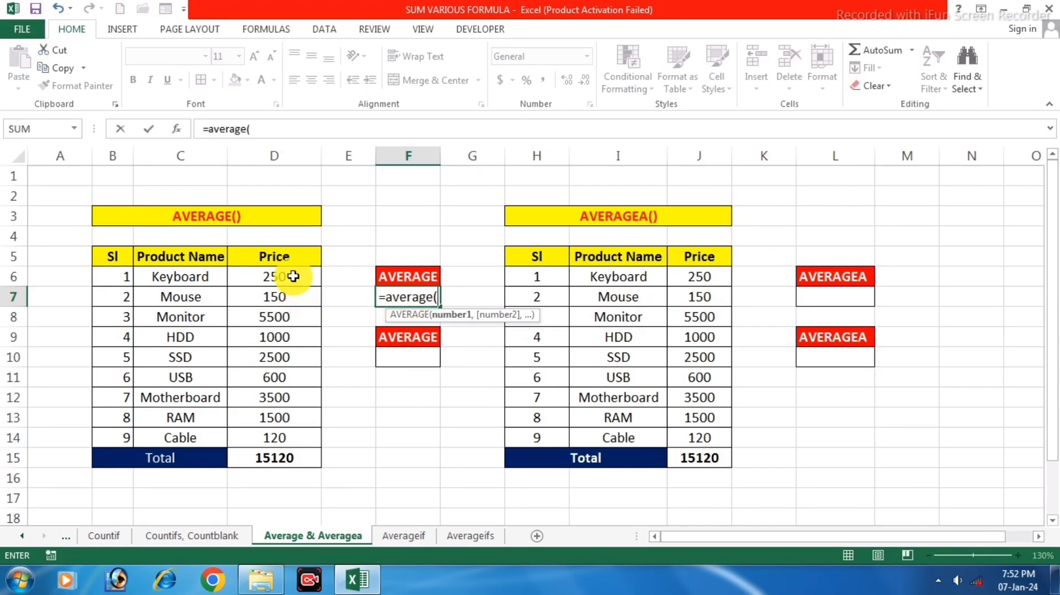
{"action": "left_click_drag", "start_coordinate": [293, 276], "coordinate": [288, 437]}
{"action": "type", "text": ")"}
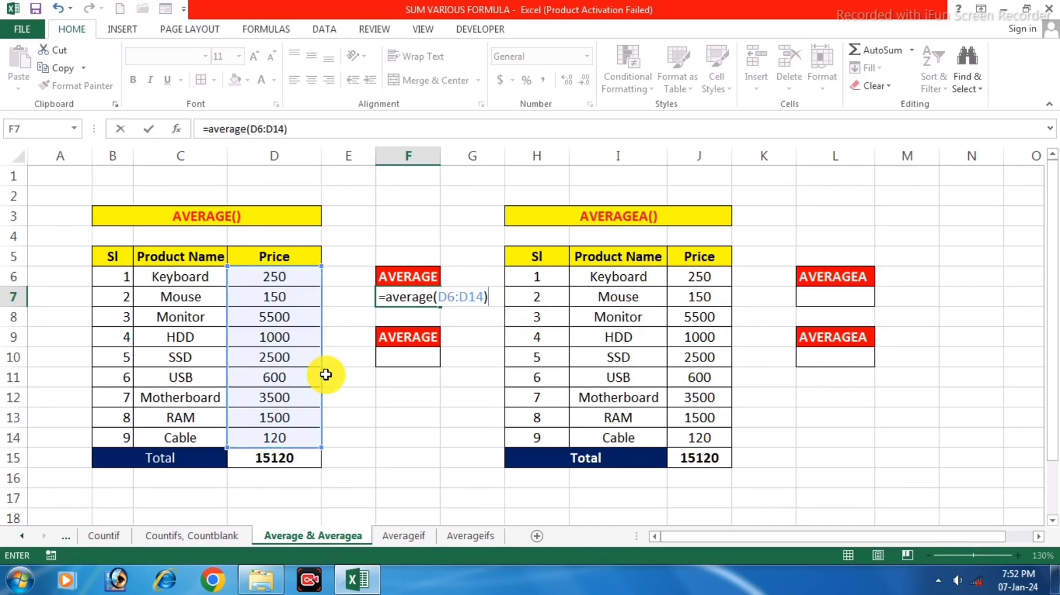
{"action": "key", "text": "Return"}
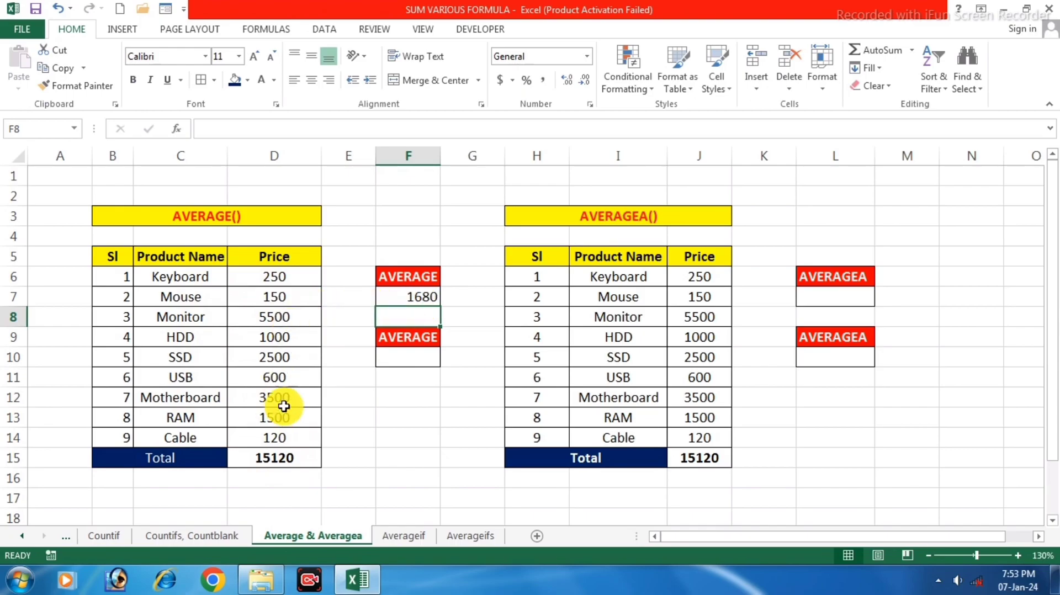
- Enter the check formula =1680*9 in cell F3 to multiply the average back by the item count
{"action": "left_click", "coordinate": [403, 213]}
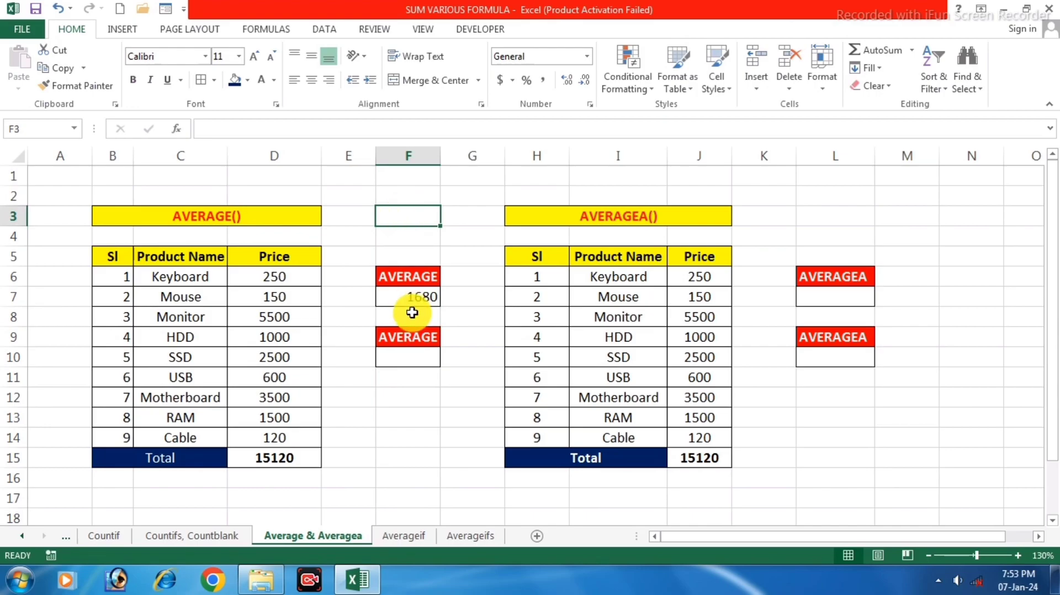
{"action": "type", "text": "=1680*9"}
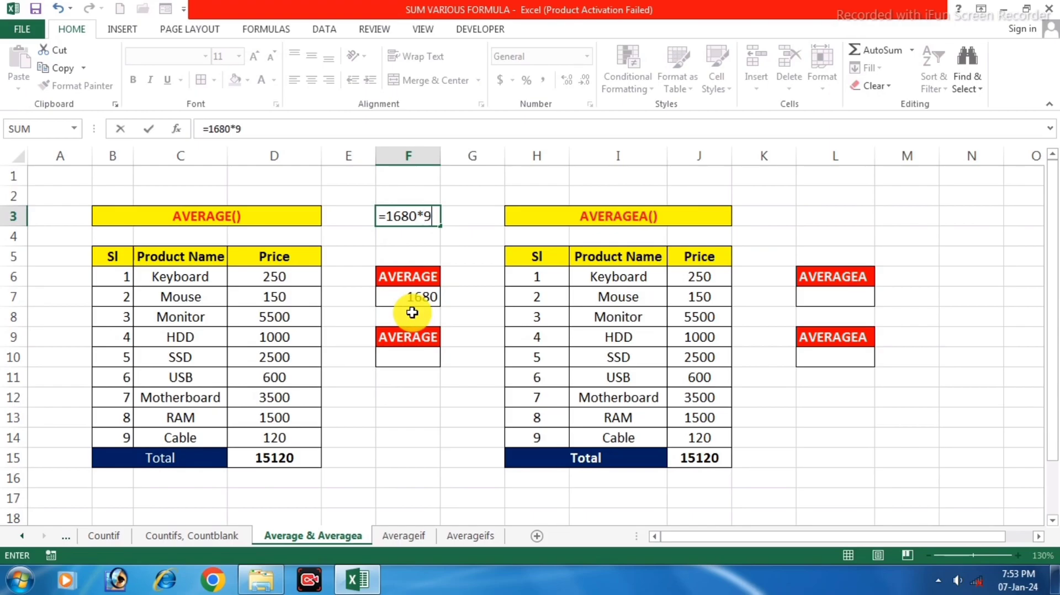
{"action": "key", "text": "Return"}
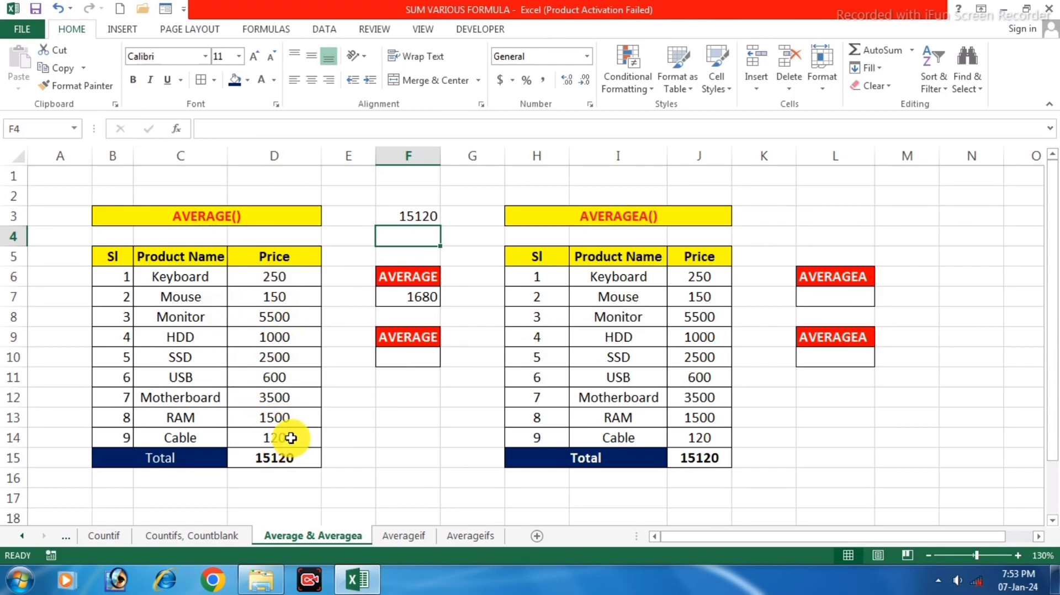
{"action": "double_click", "coordinate": [421, 215]}
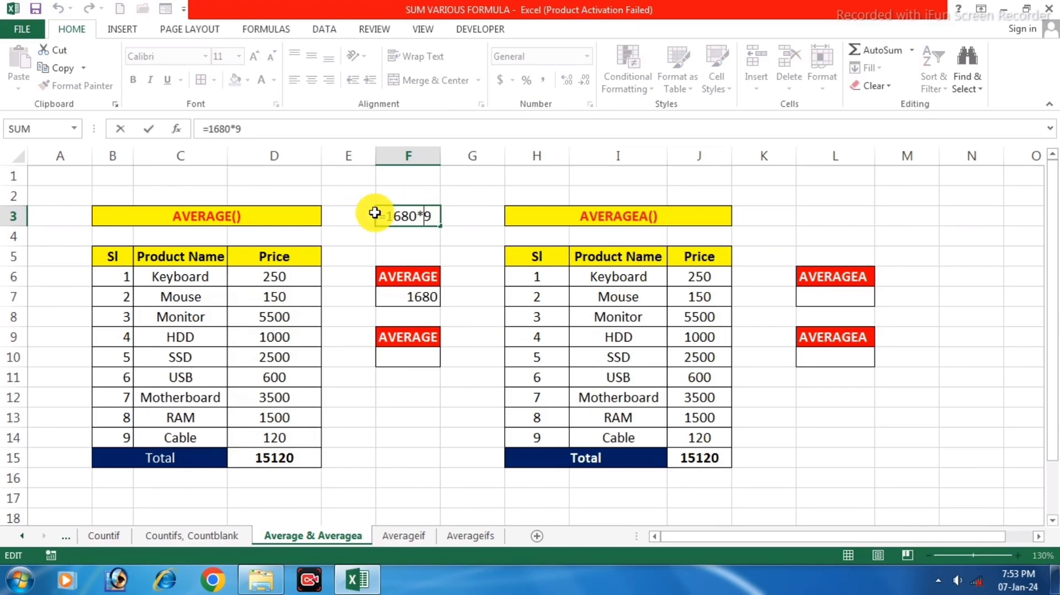
{"action": "key", "text": "Return"}
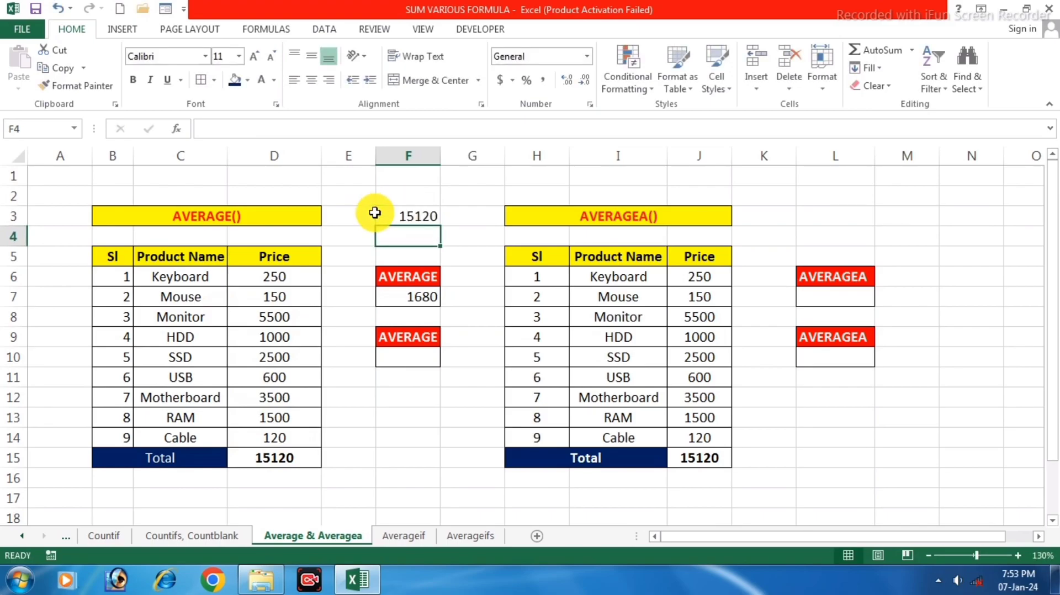
- Calculate the average manually in cell F10 by dividing the total in D15 by 9
{"action": "left_click", "coordinate": [414, 356]}
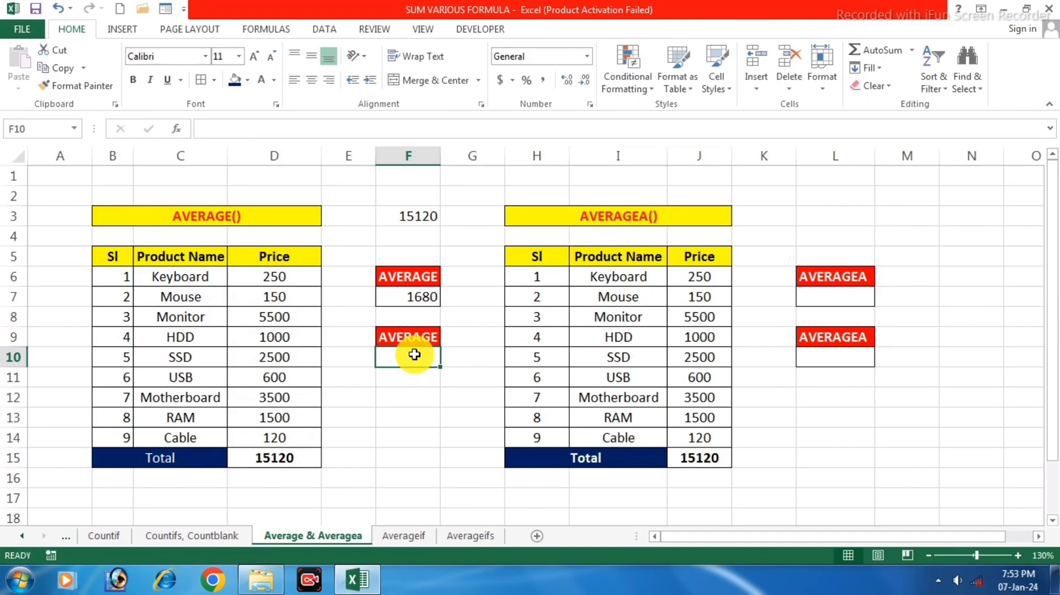
{"action": "type", "text": "="}
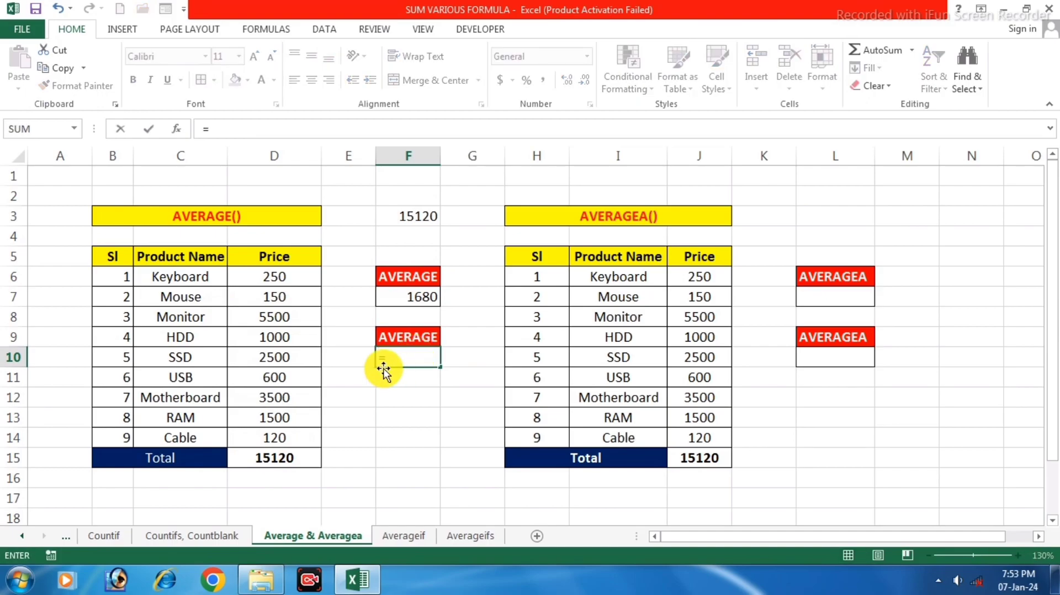
{"action": "left_click", "coordinate": [277, 451]}
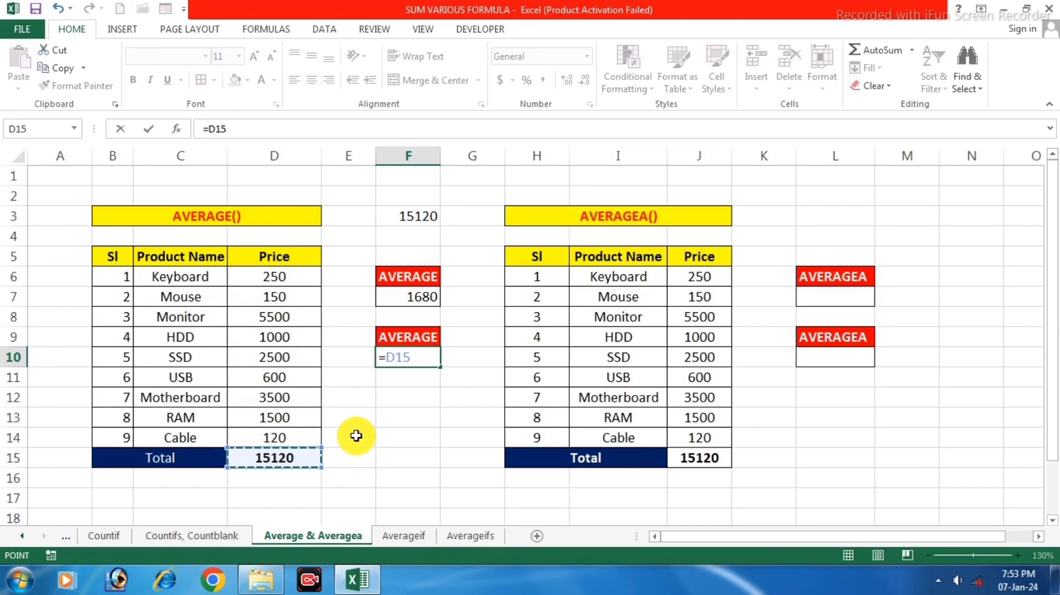
{"action": "type", "text": "/9"}
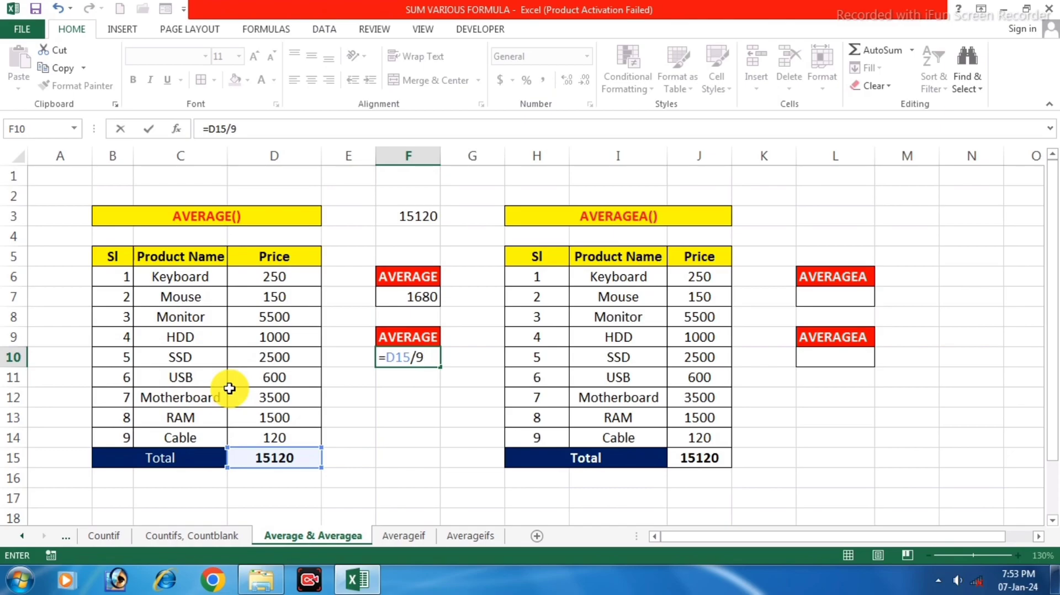
{"action": "key", "text": "Return"}
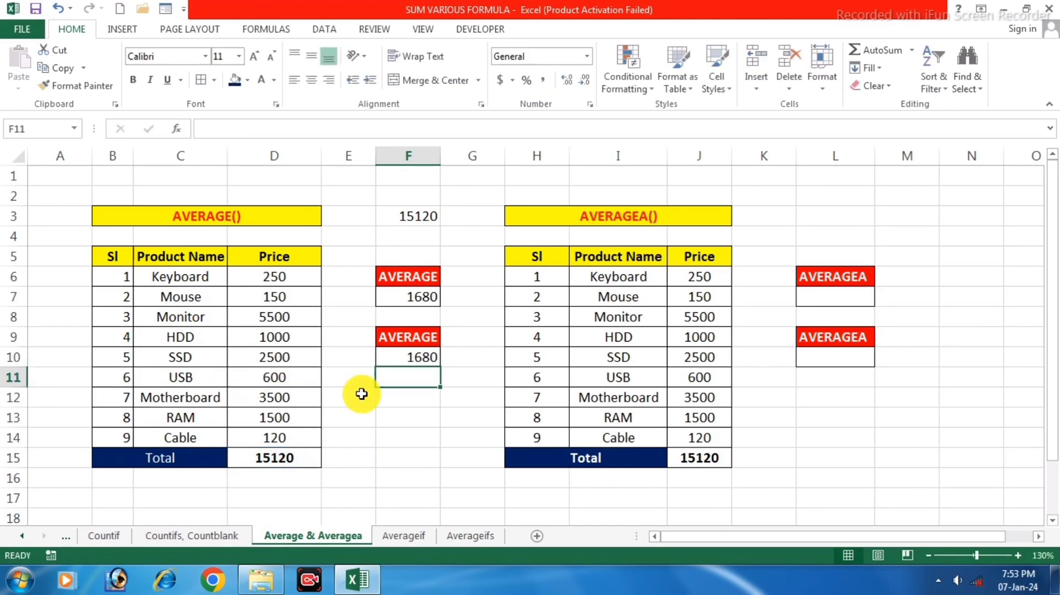
{"action": "left_click", "coordinate": [423, 364]}
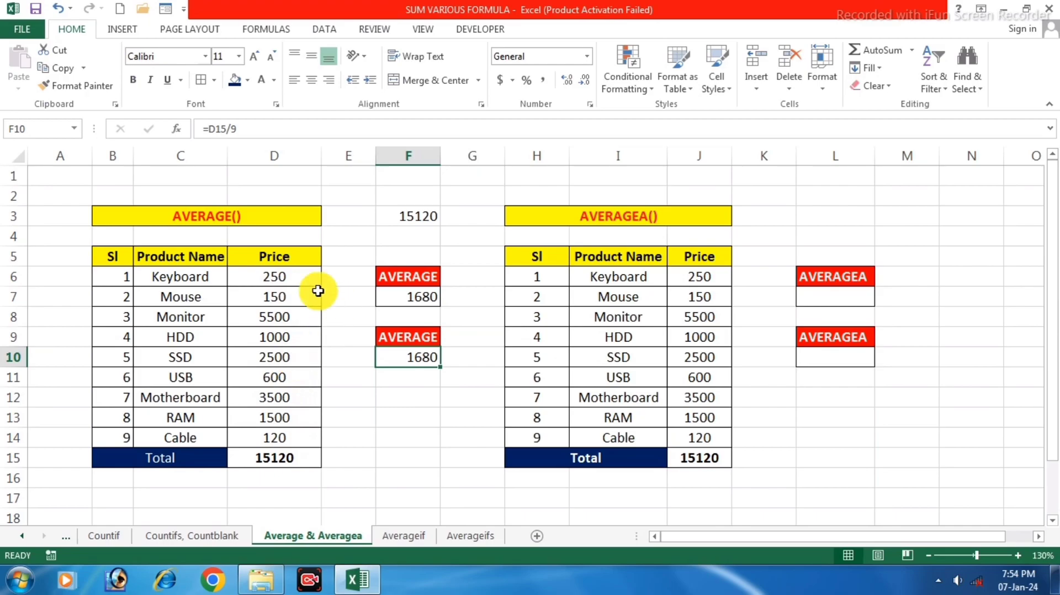
- Replace the SSD price in cell D10 with the text A and check the AVERAGE formula in F7
{"action": "left_click", "coordinate": [279, 357]}
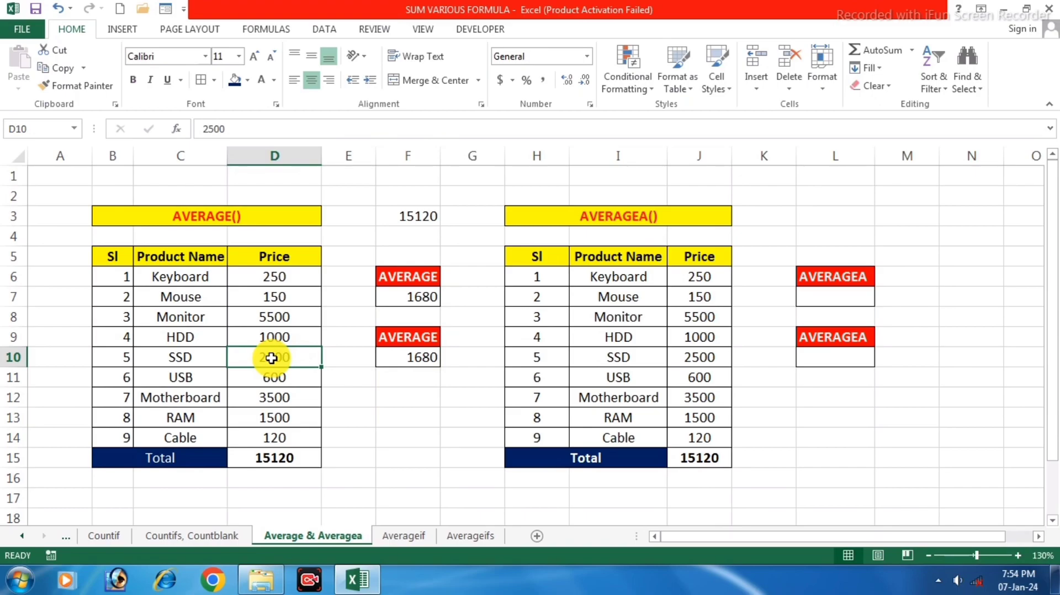
{"action": "type", "text": "A"}
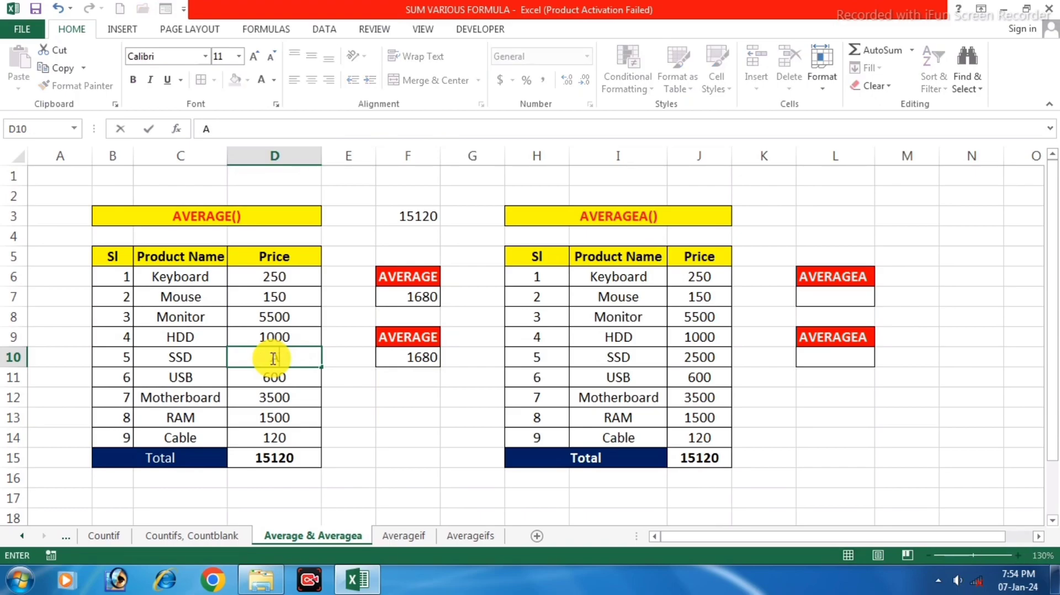
{"action": "left_click", "coordinate": [387, 398]}
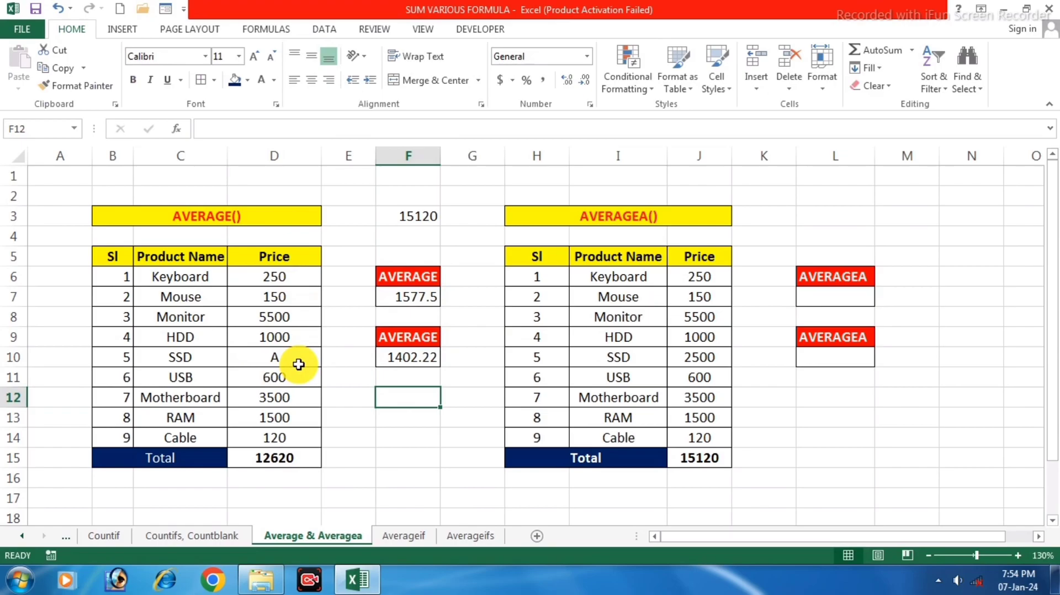
{"action": "left_click", "coordinate": [411, 296]}
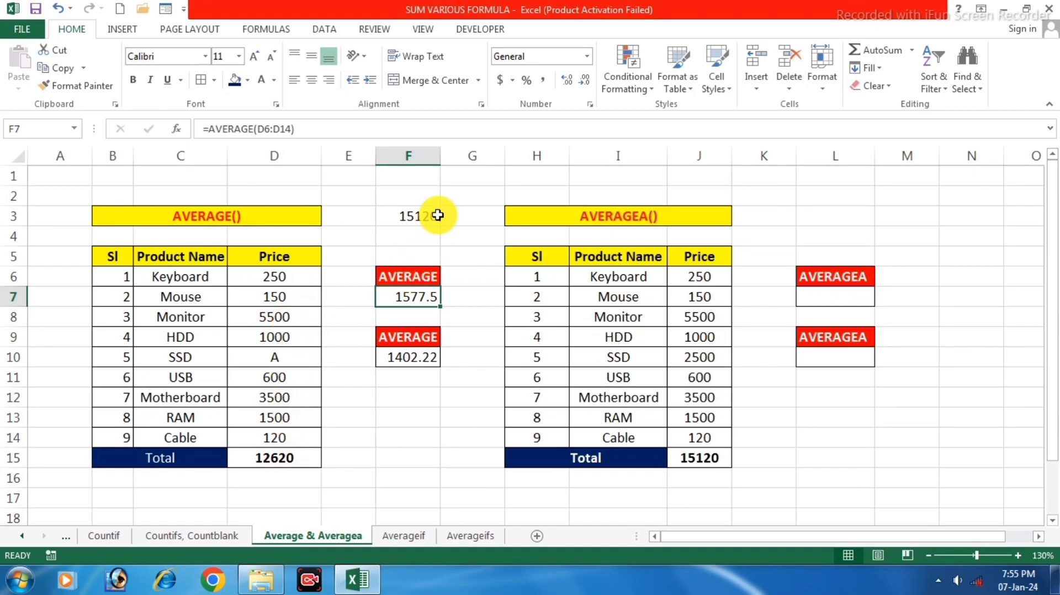
- Enter the check formula =D15/8 in cell F4 to divide the total by the eight numeric prices
{"action": "left_click", "coordinate": [394, 239]}
{"action": "type", "text": "="}
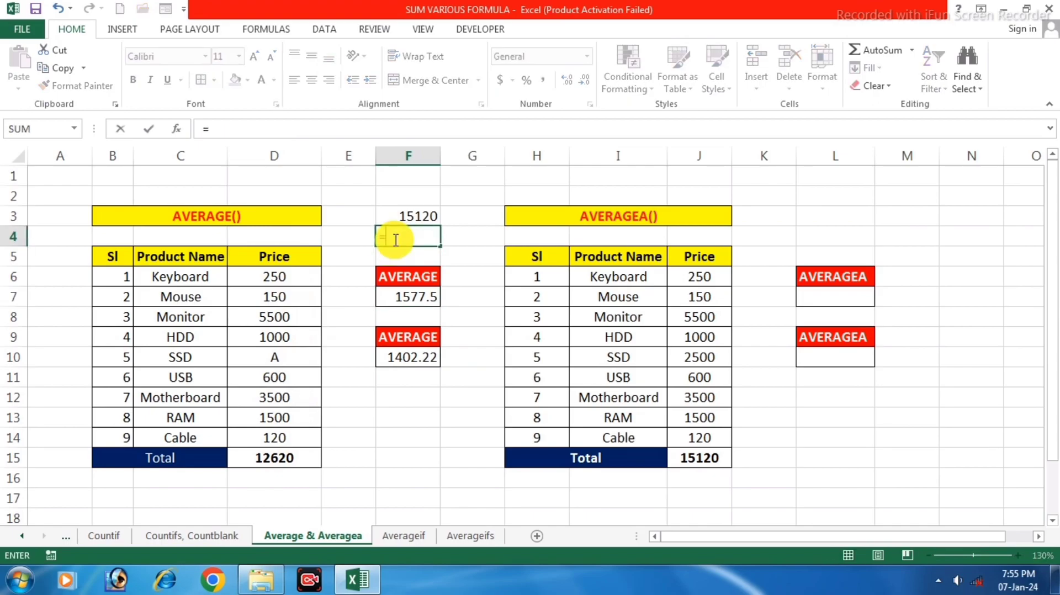
{"action": "left_click", "coordinate": [289, 456]}
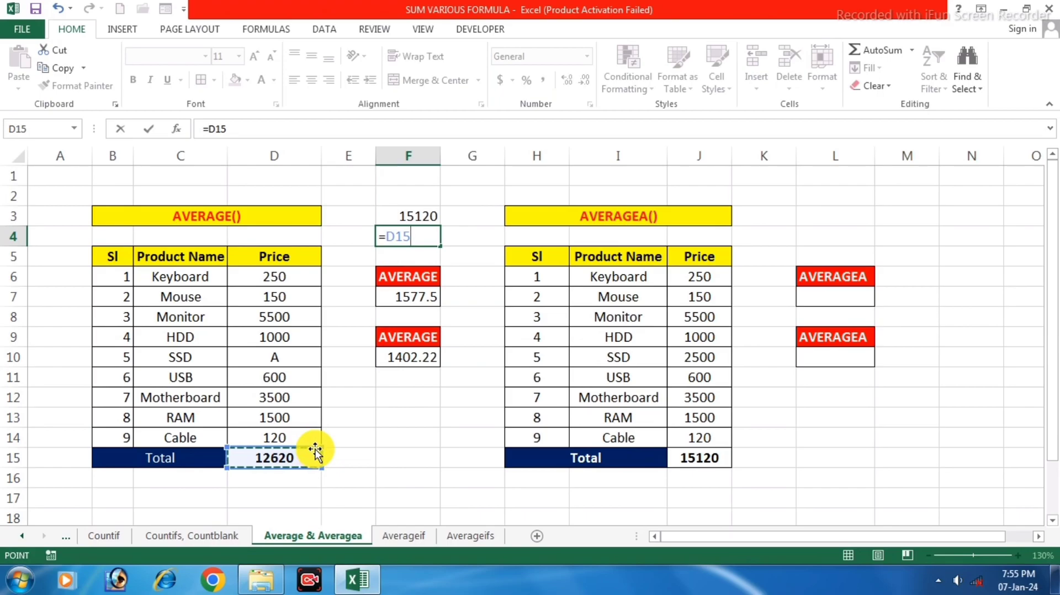
{"action": "type", "text": "/8"}
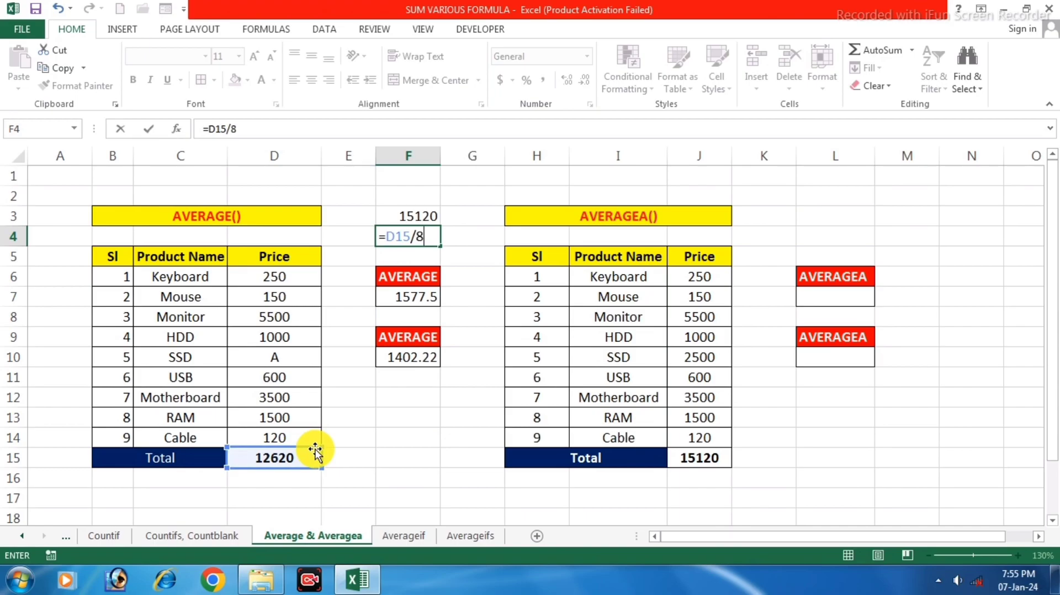
{"action": "key", "text": "Return"}
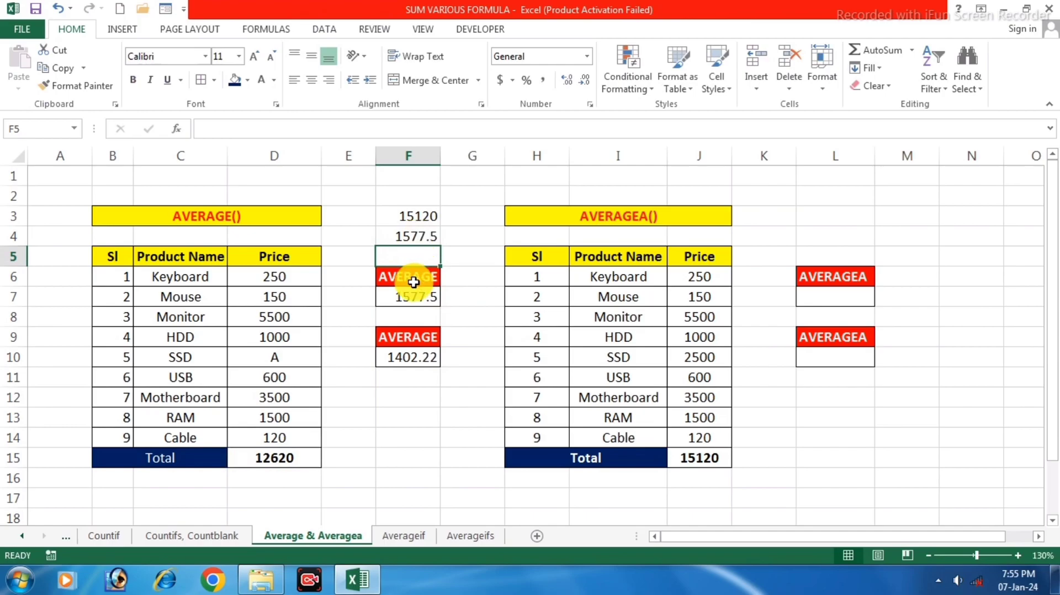
{"action": "left_click", "coordinate": [422, 239]}
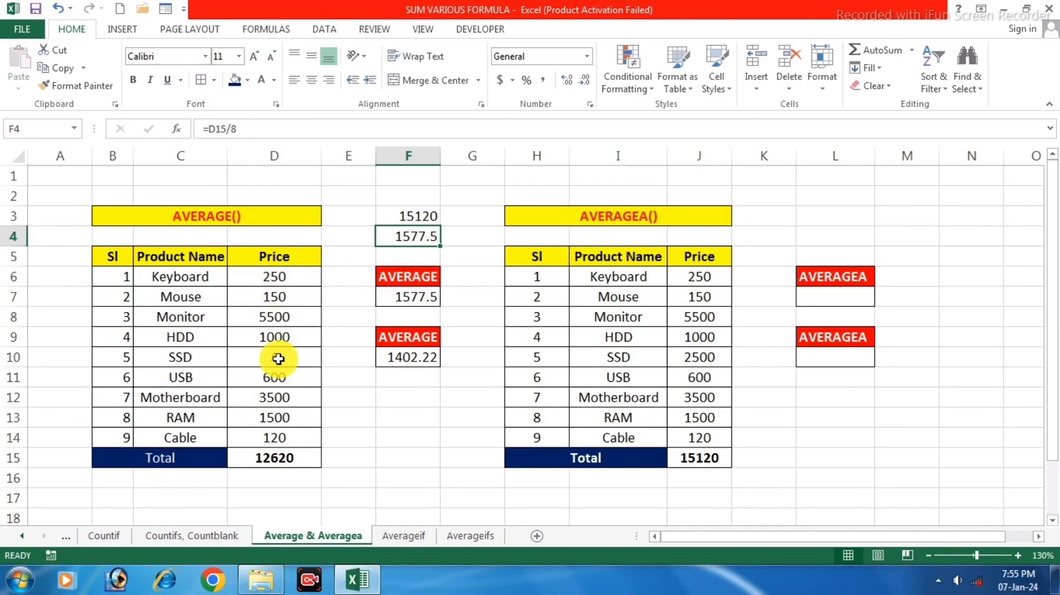
- Change the divisor of the manual average formula in cell F10 to 8, making it =D15/8
{"action": "left_click", "coordinate": [421, 359]}
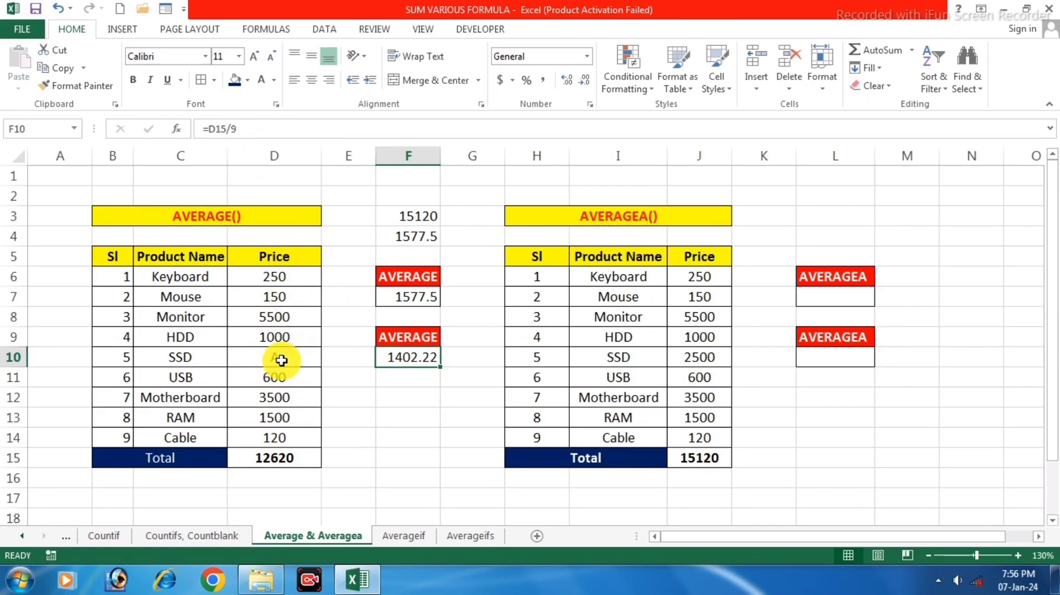
{"action": "left_click", "coordinate": [247, 131]}
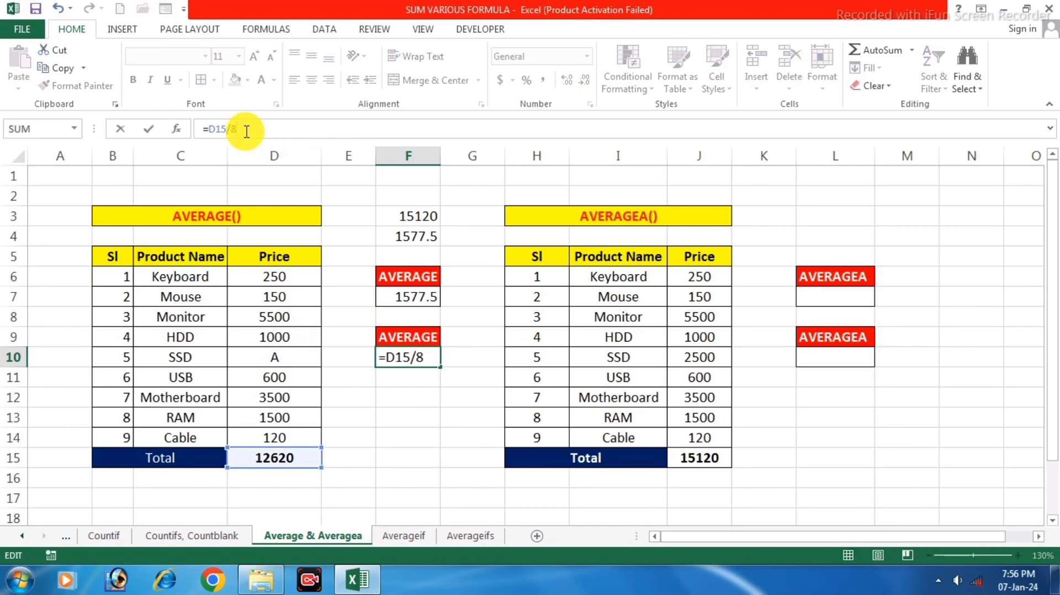
{"action": "key", "text": "Return"}
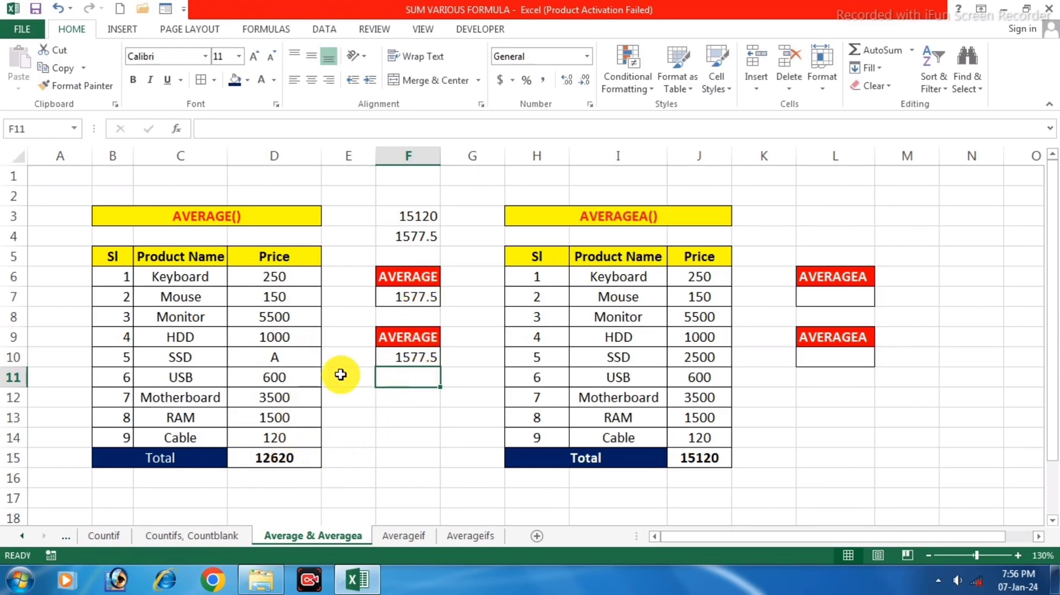
{"action": "left_click", "coordinate": [407, 359]}
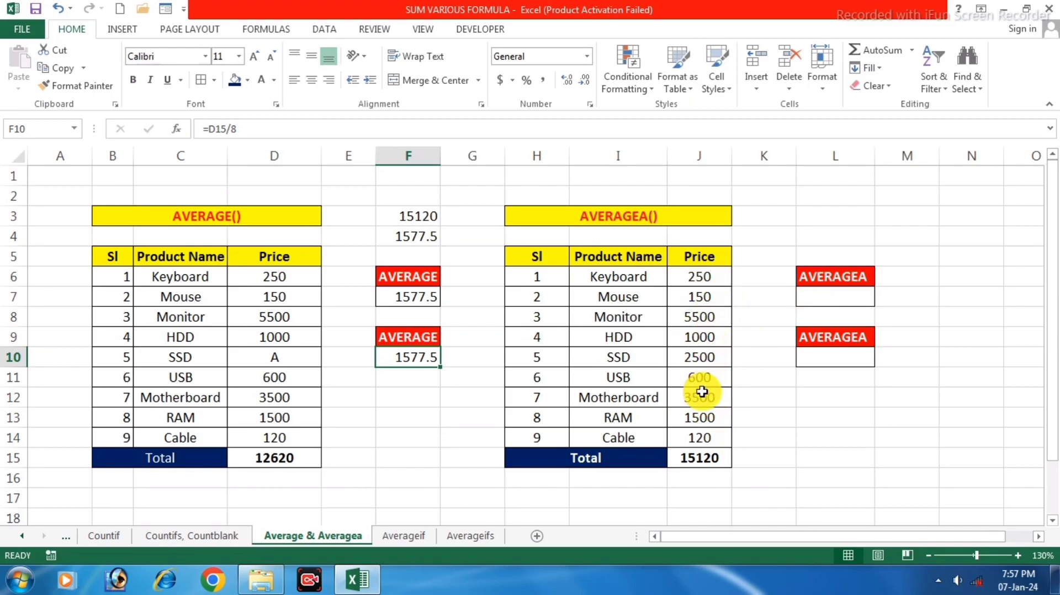
- Calculate the average of the second table's prices J6:J14 in cell L7 with the AVERAGEA function
{"action": "left_click", "coordinate": [840, 300]}
{"action": "type", "text": "="}
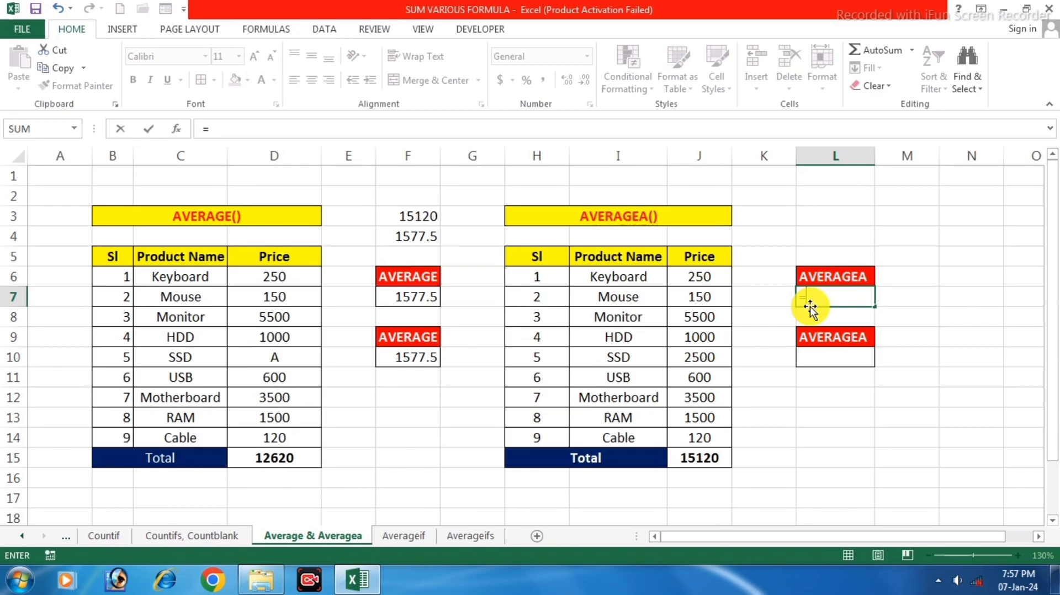
{"action": "type", "text": "avera"}
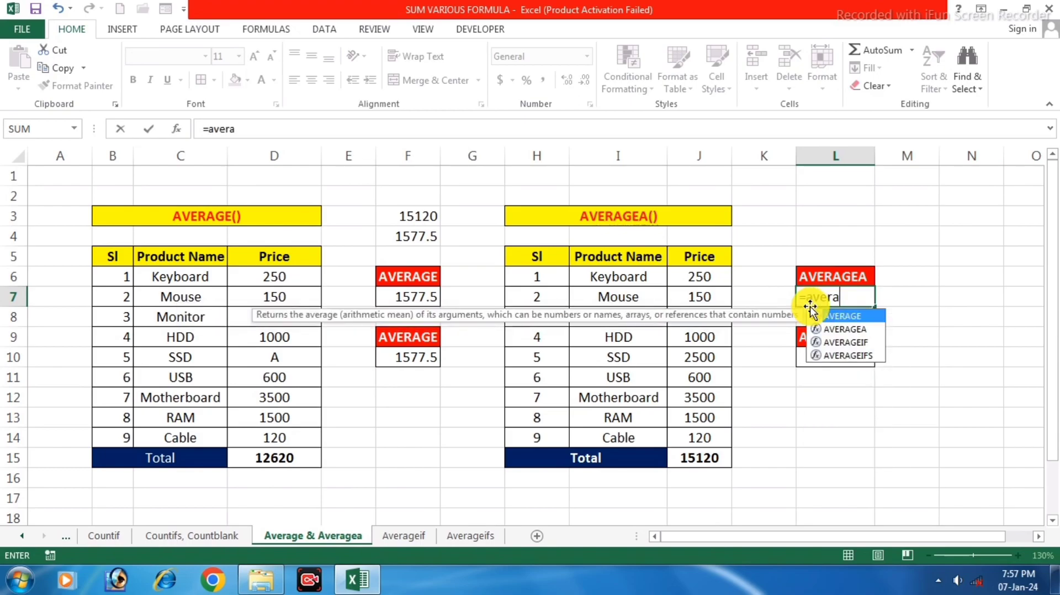
{"action": "type", "text": "gea"}
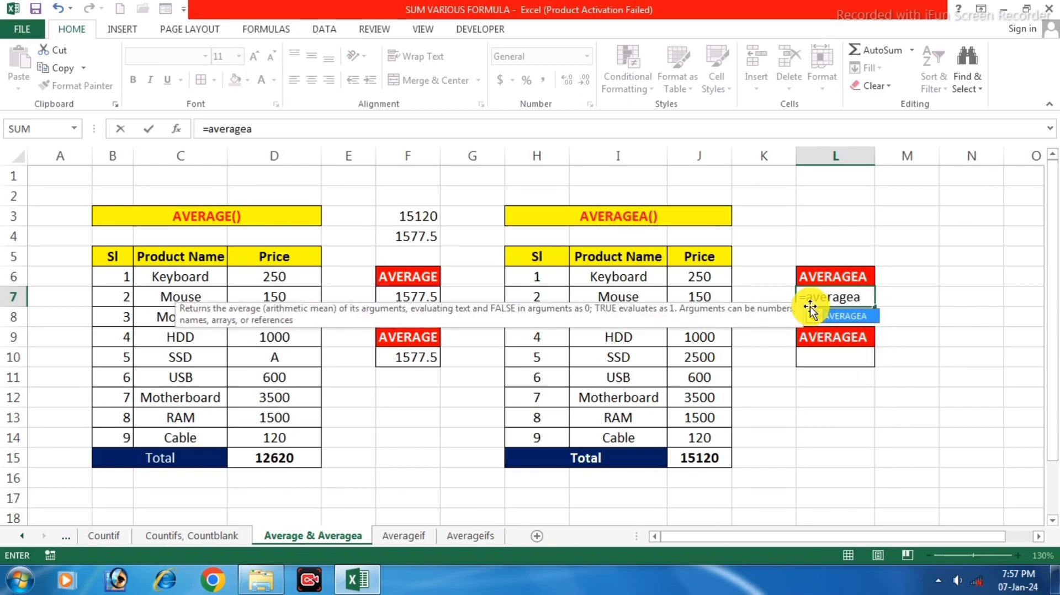
{"action": "type", "text": "("}
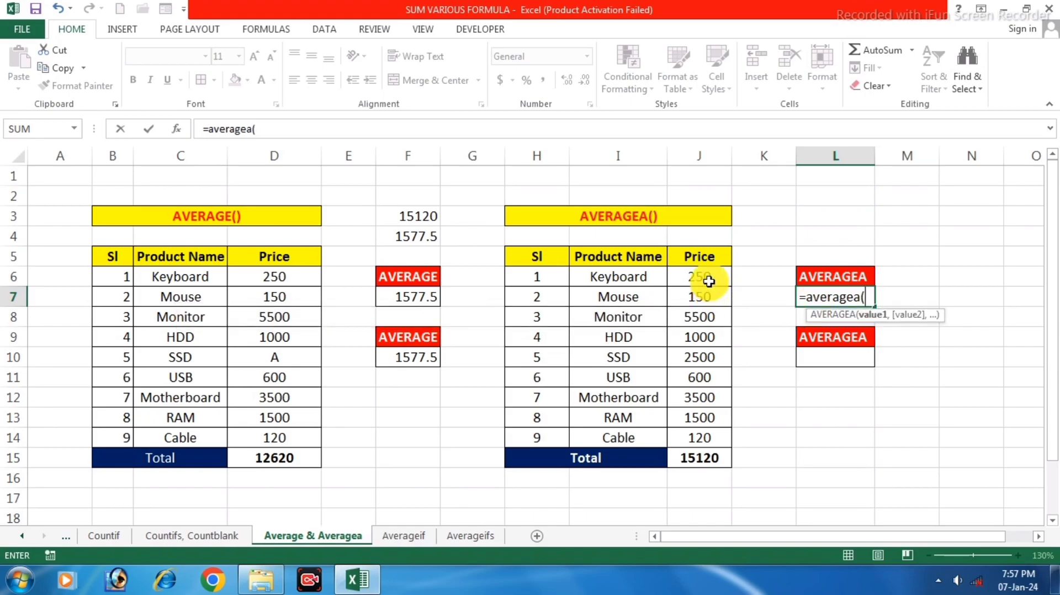
{"action": "left_click_drag", "start_coordinate": [708, 281], "coordinate": [711, 437]}
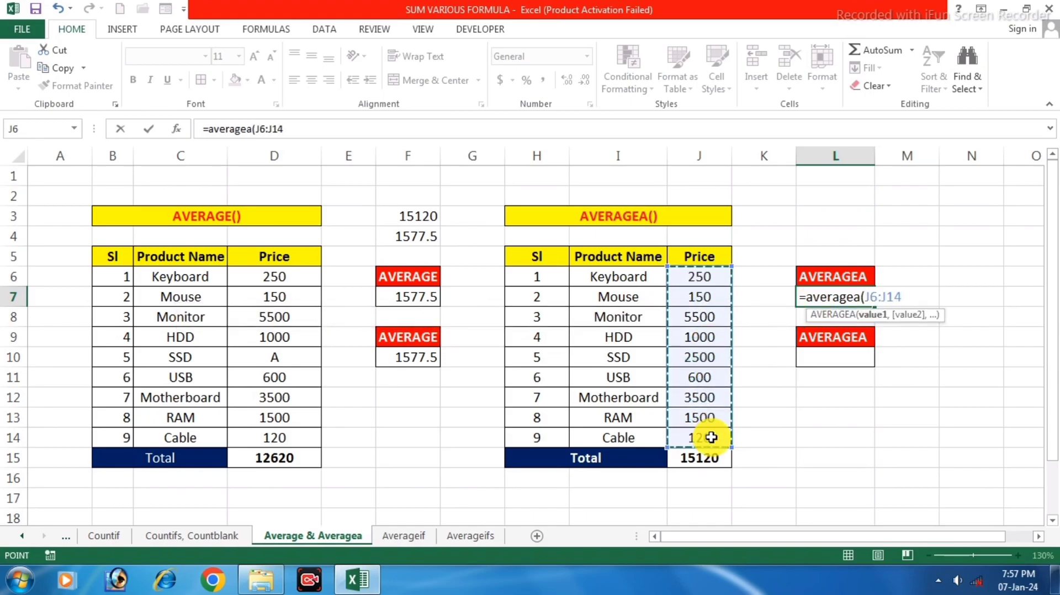
{"action": "type", "text": ")"}
{"action": "key", "text": "Return"}
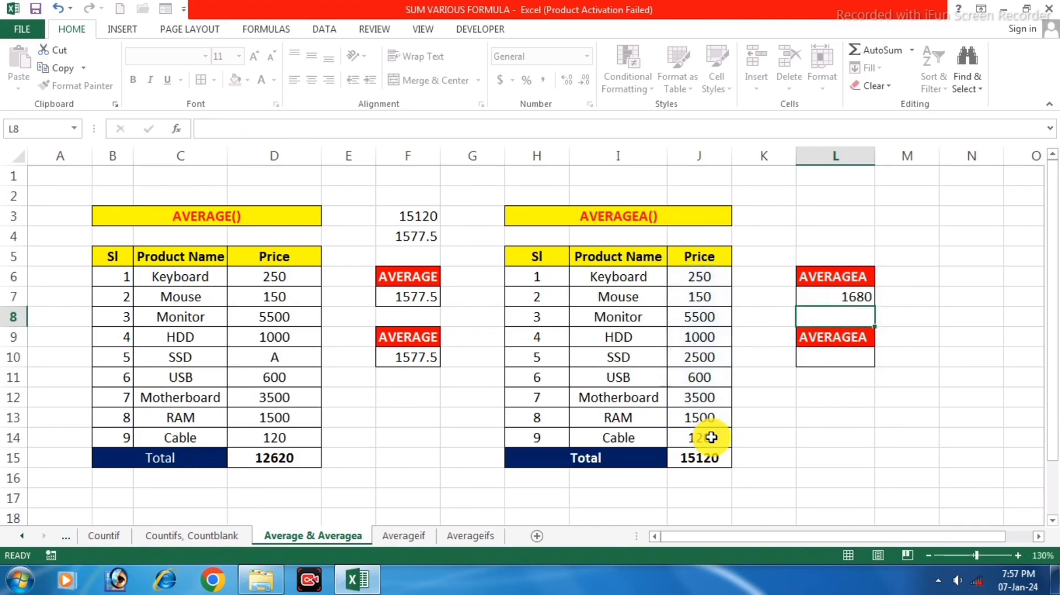
{"action": "left_click", "coordinate": [406, 296]}
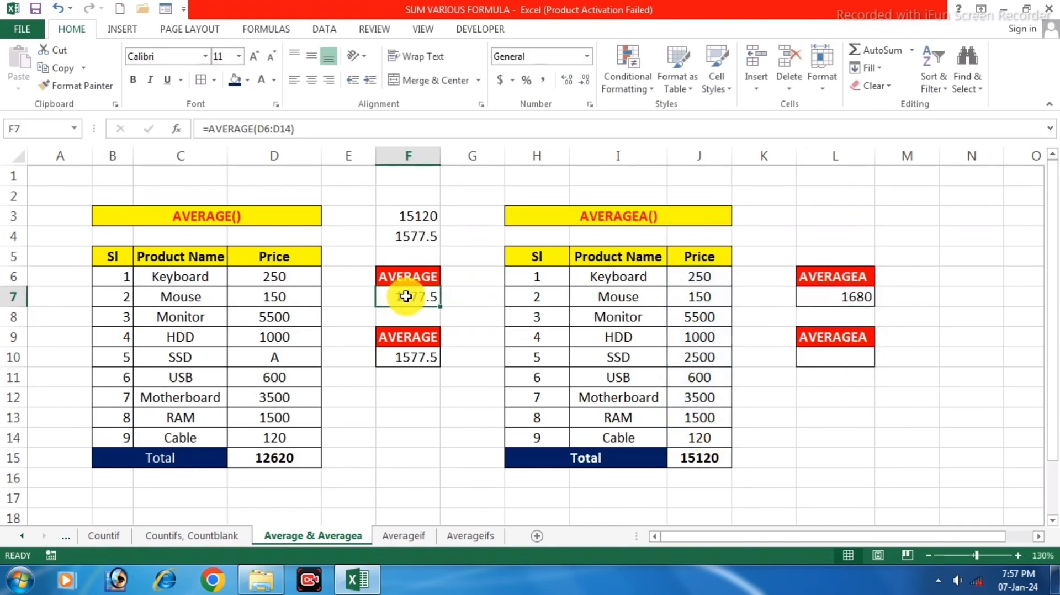
{"action": "type", "text": "="}
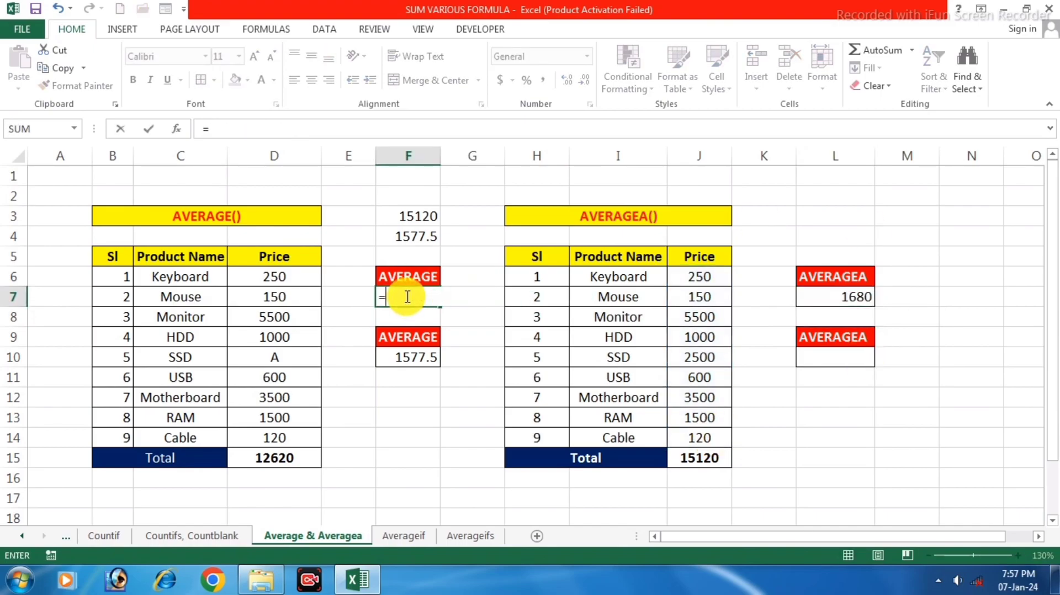
{"action": "type", "text": "avera"}
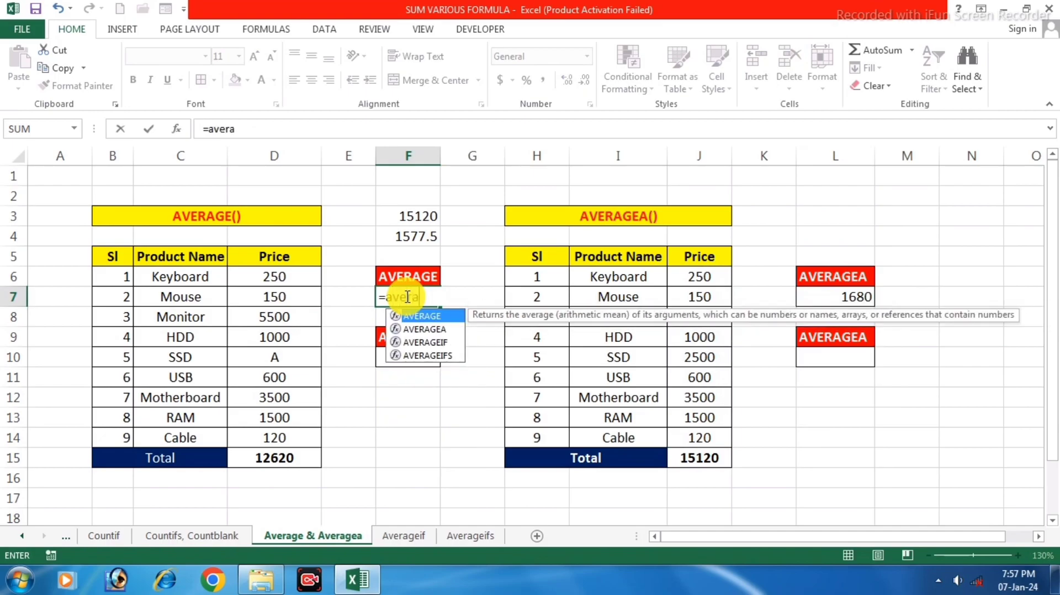
{"action": "type", "text": "ge("}
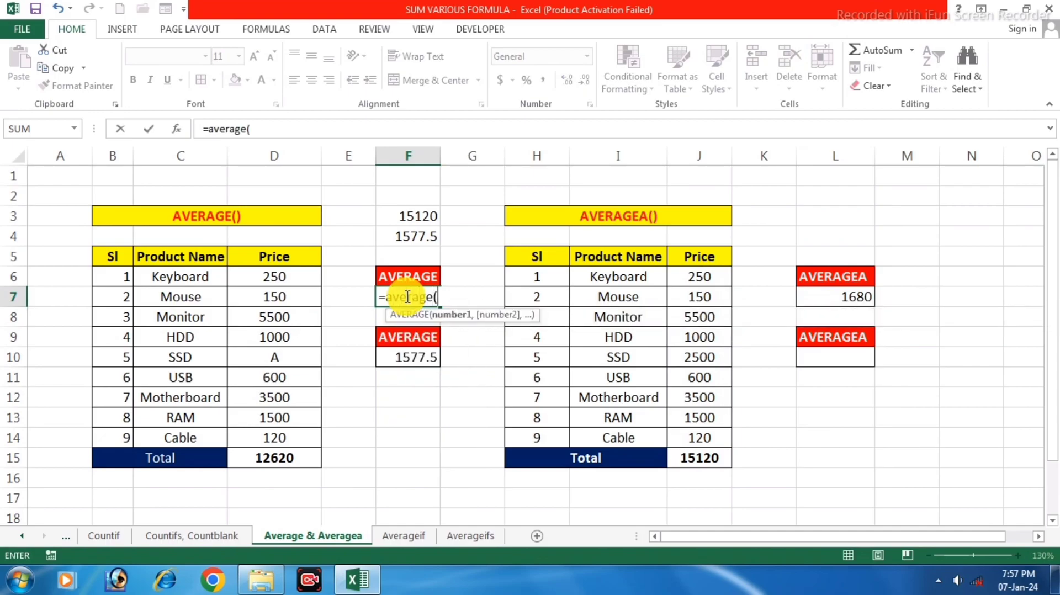
{"action": "left_click_drag", "start_coordinate": [289, 277], "coordinate": [276, 312]}
{"action": "key", "text": "BackSpace"}
{"action": "key", "text": "BackSpace"}
{"action": "key", "text": "BackSpace"}
{"action": "key", "text": "BackSpace"}
{"action": "key", "text": "BackSpace"}
{"action": "key", "text": "BackSpace"}
{"action": "key", "text": "BackSpace"}
{"action": "key", "text": "BackSpace"}
{"action": "key", "text": "BackSpace"}
{"action": "key", "text": "BackSpace"}
{"action": "key", "text": "BackSpace"}
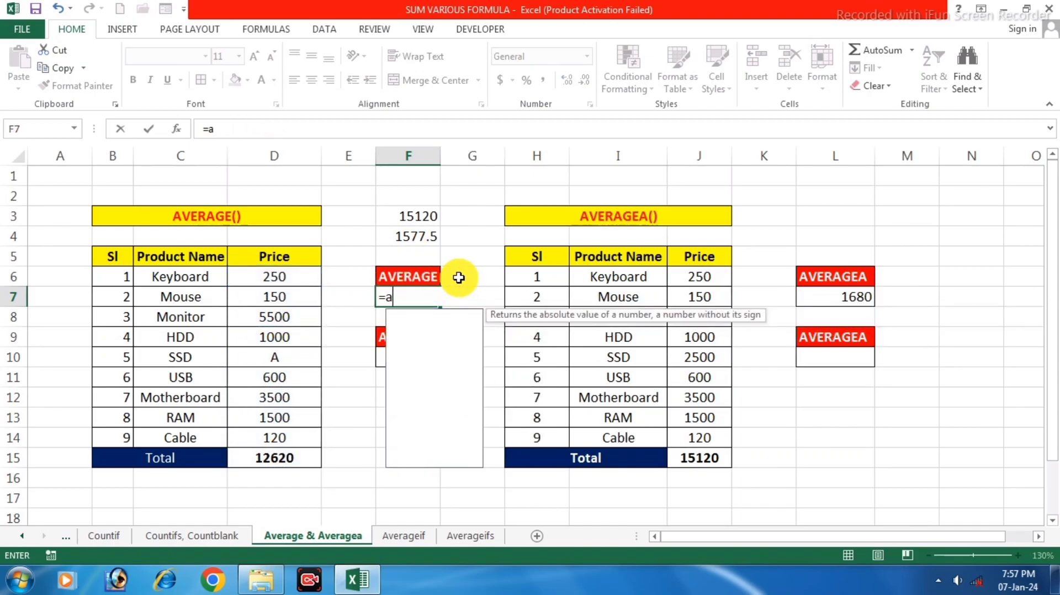
{"action": "left_click", "coordinate": [432, 417]}
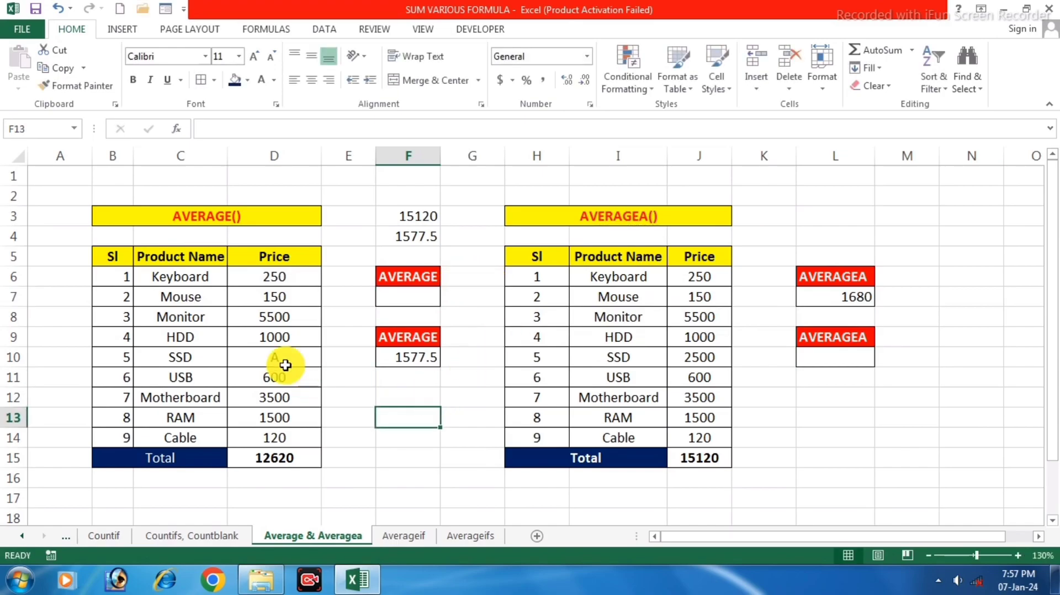
- Restore the SSD price in cell D10 of the first table to 2500
{"action": "left_click", "coordinate": [279, 359]}
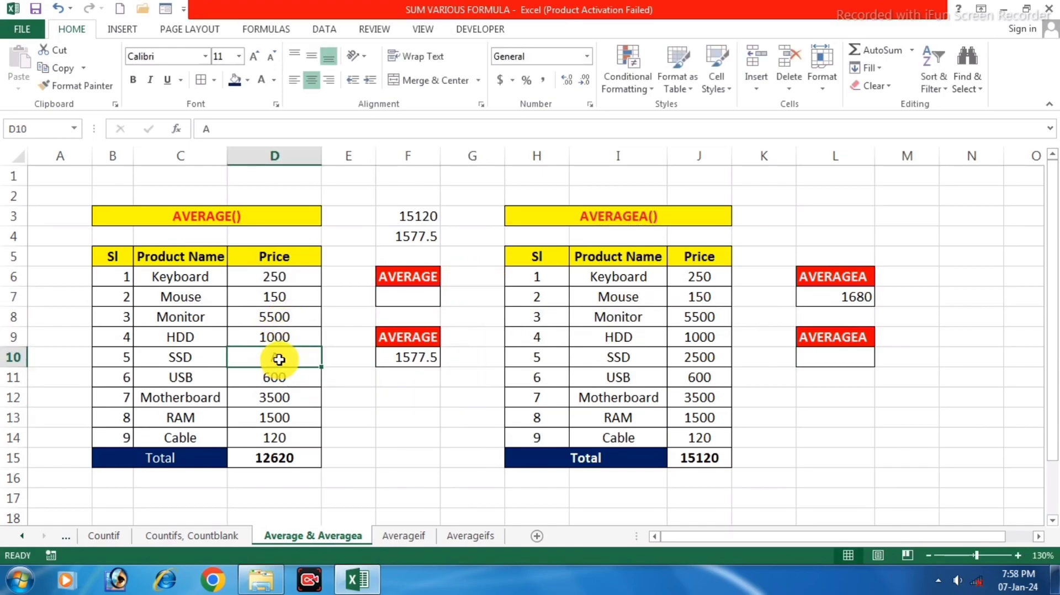
{"action": "type", "text": "2500"}
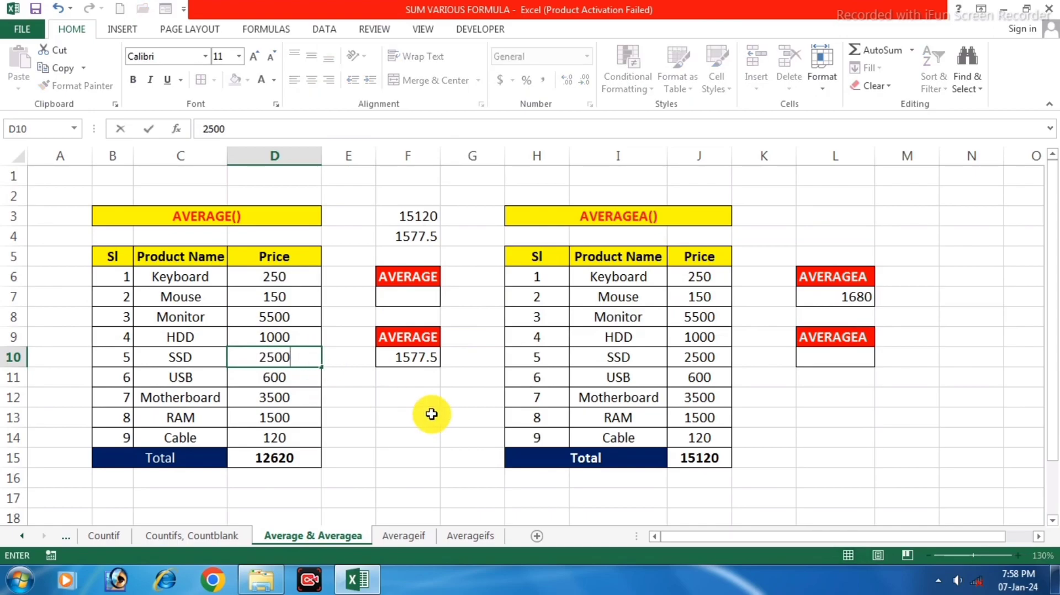
{"action": "left_click_drag", "start_coordinate": [429, 413], "coordinate": [414, 395]}
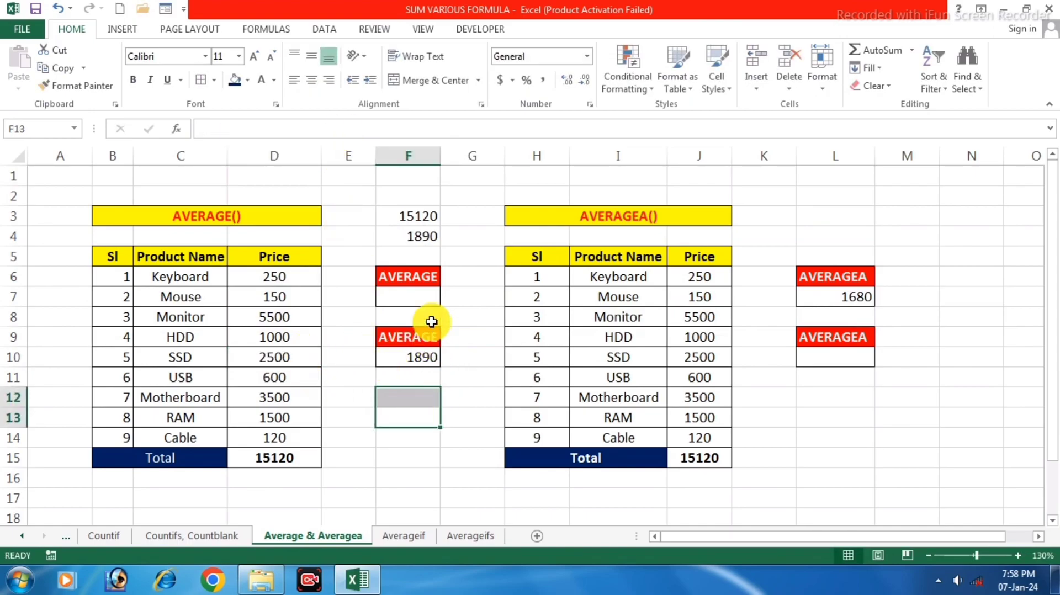
- Calculate the average of the first table's prices D6:D14 in cell F7 with the AVERAGE function
{"action": "left_click", "coordinate": [398, 297]}
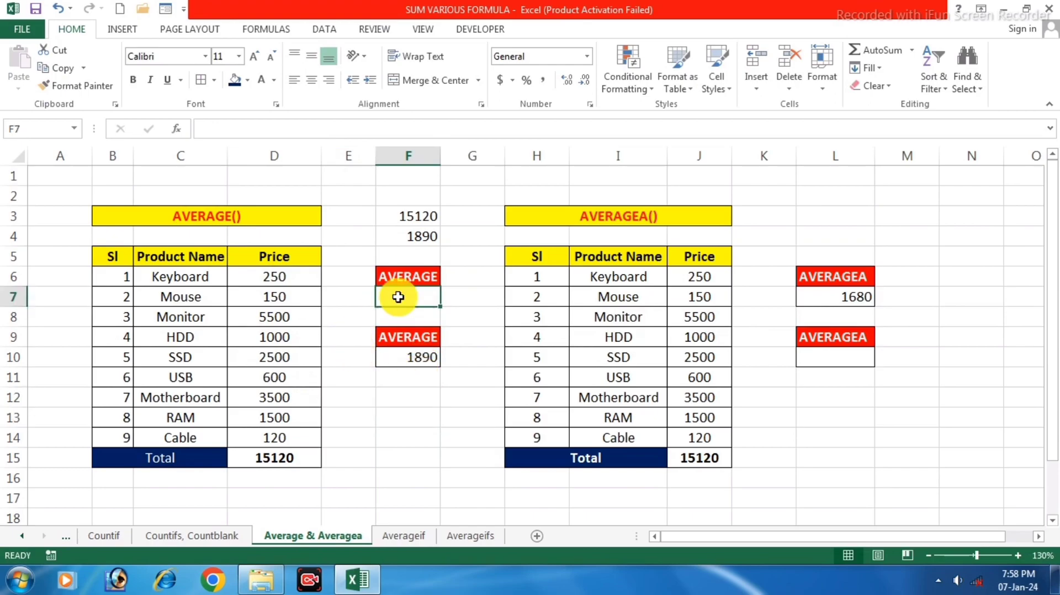
{"action": "type", "text": "=a"}
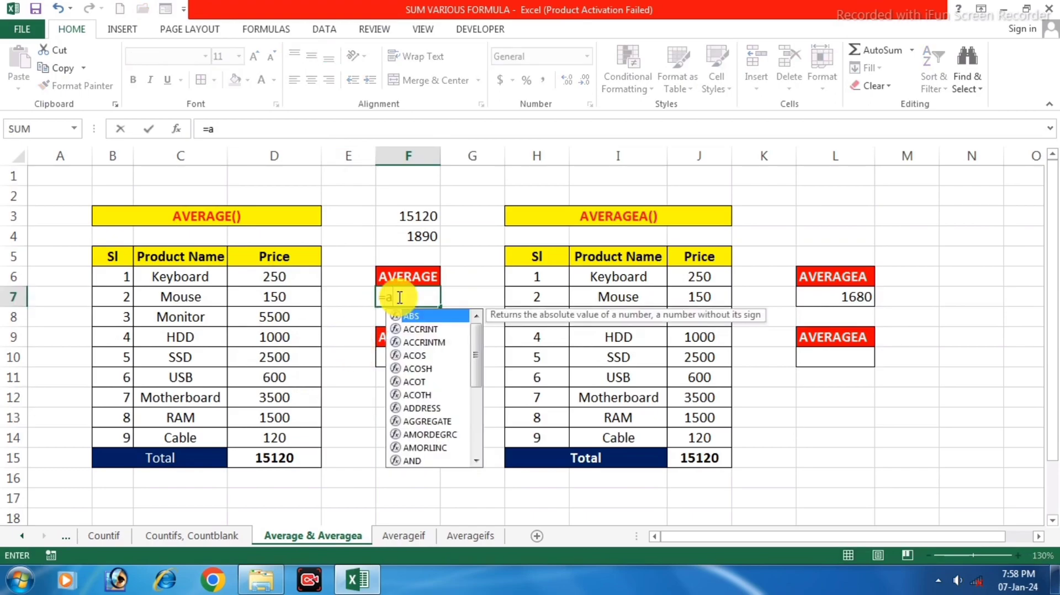
{"action": "type", "text": "verage("}
{"action": "left_click_drag", "start_coordinate": [305, 283], "coordinate": [299, 442]}
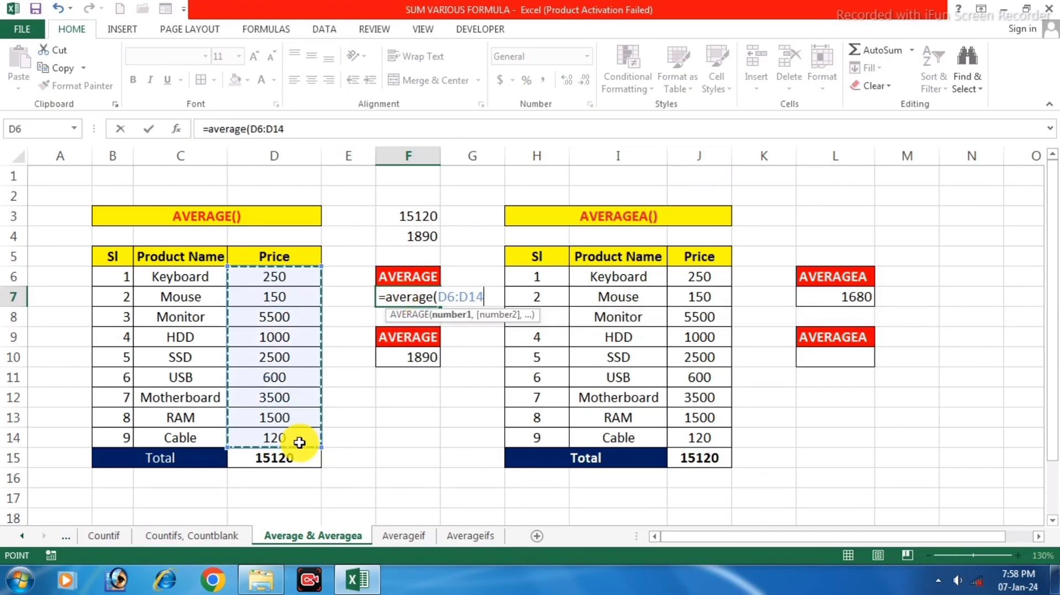
{"action": "type", "text": ")"}
{"action": "key", "text": "Return"}
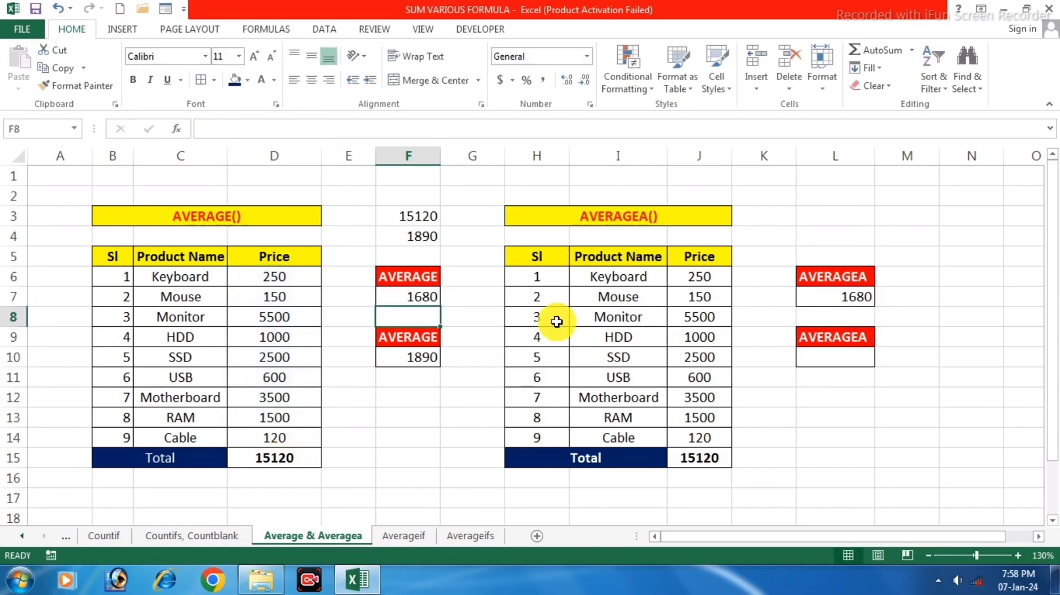
- Re-enter the manual average formula in cell F10 as =D15/9 to divide the total by all nine prices
{"action": "left_click", "coordinate": [413, 358]}
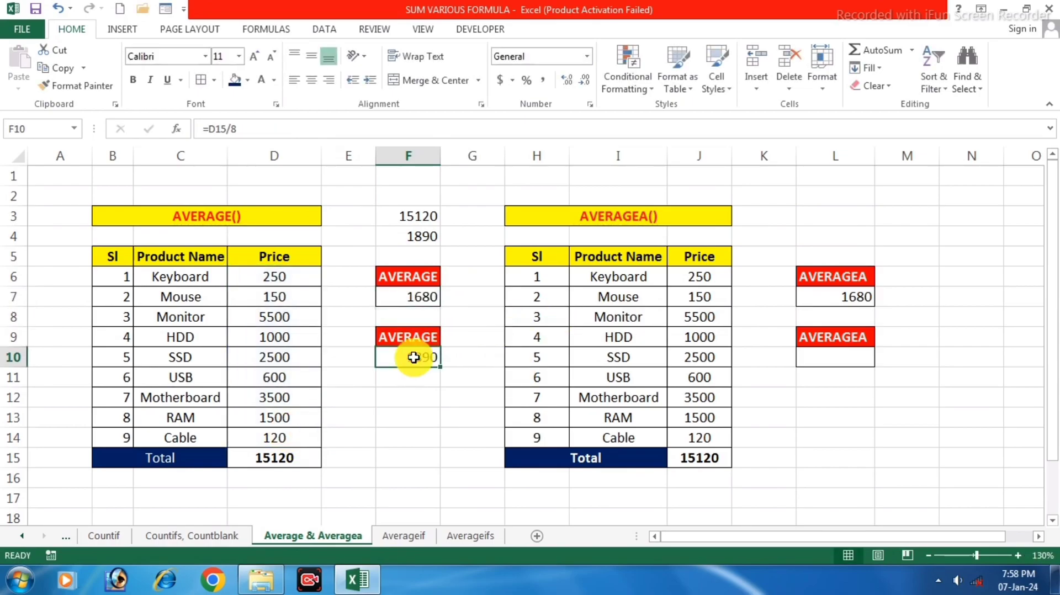
{"action": "type", "text": "="}
{"action": "left_click", "coordinate": [285, 458]}
{"action": "type", "text": "/"}
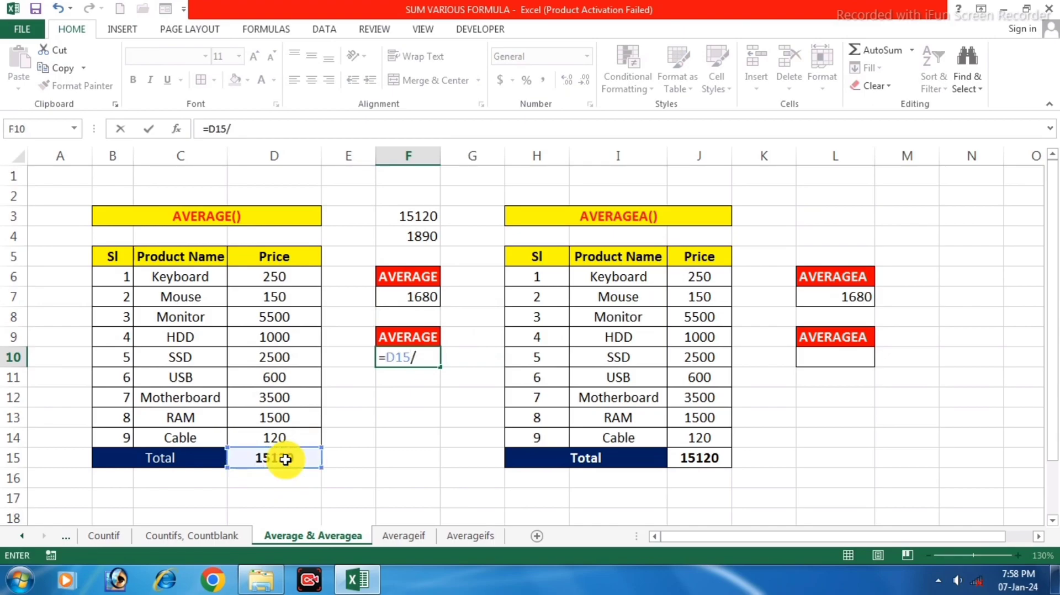
{"action": "type", "text": "9"}
{"action": "key", "text": "Return"}
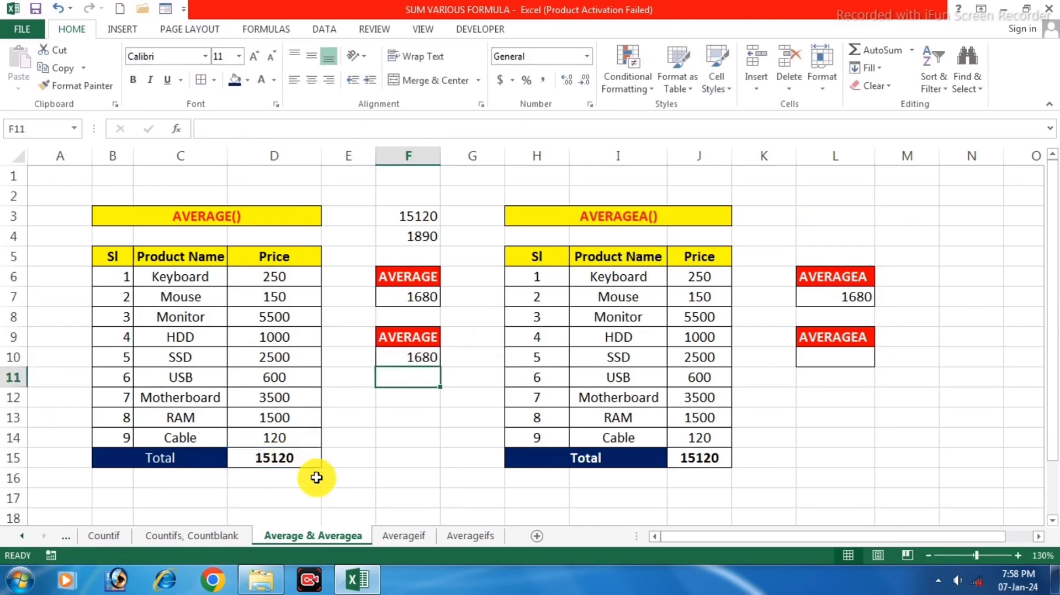
{"action": "left_click", "coordinate": [854, 298]}
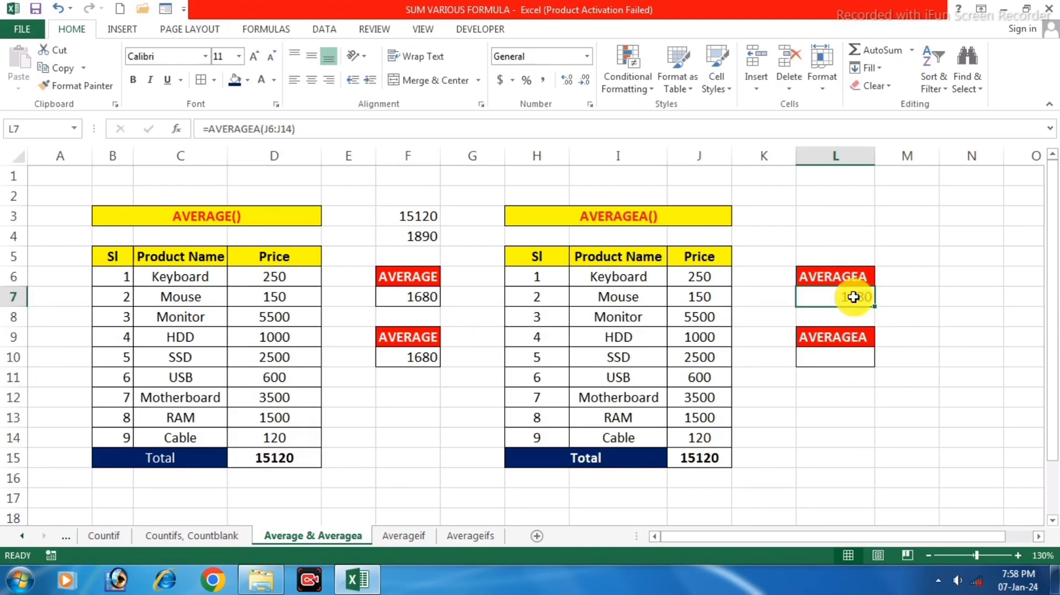
{"action": "left_click", "coordinate": [837, 359]}
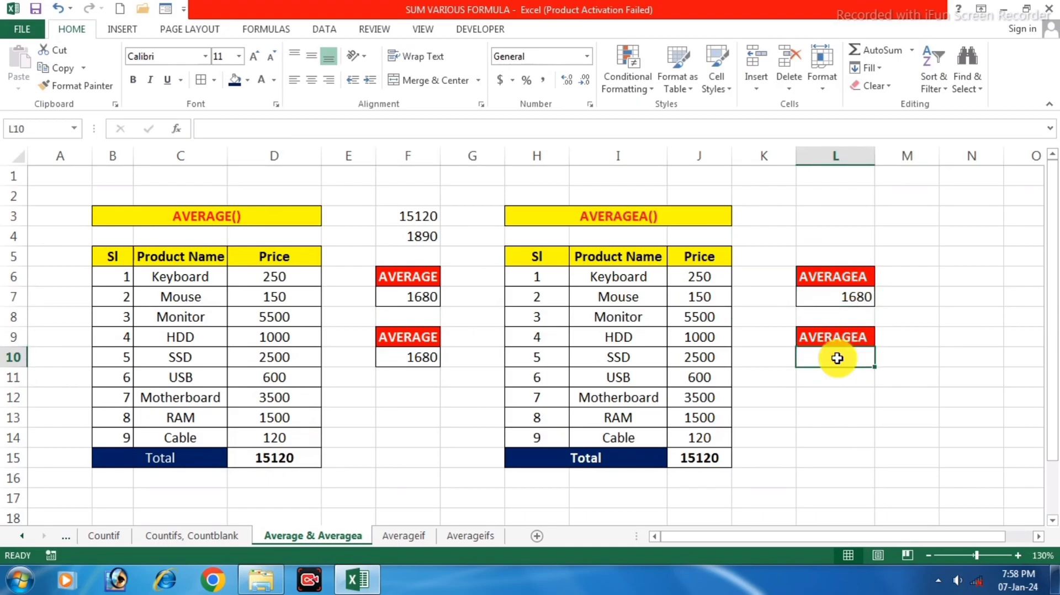
{"action": "type", "text": "="}
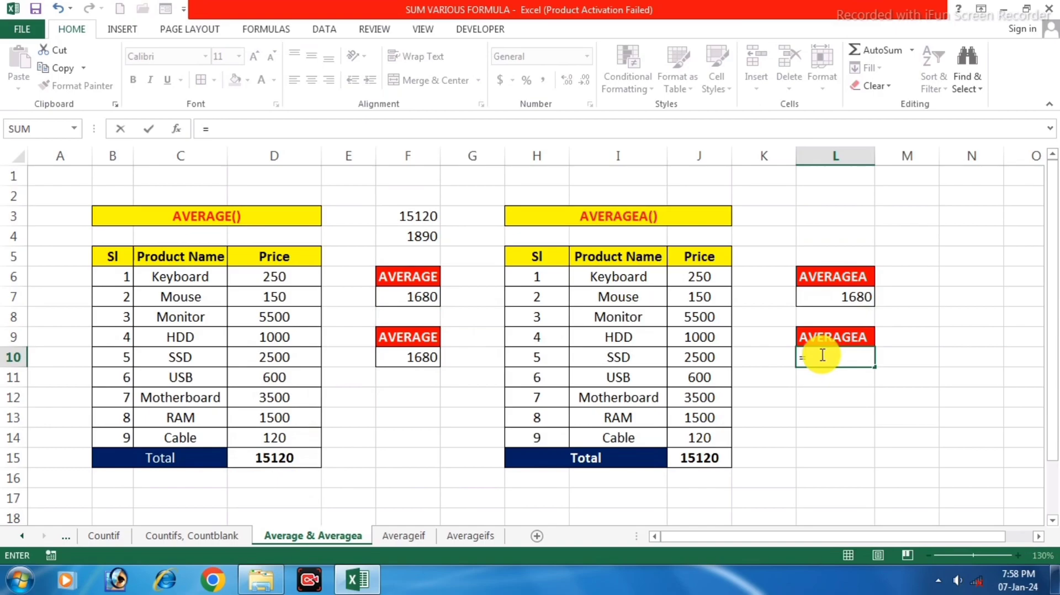
{"action": "left_click", "coordinate": [715, 458]}
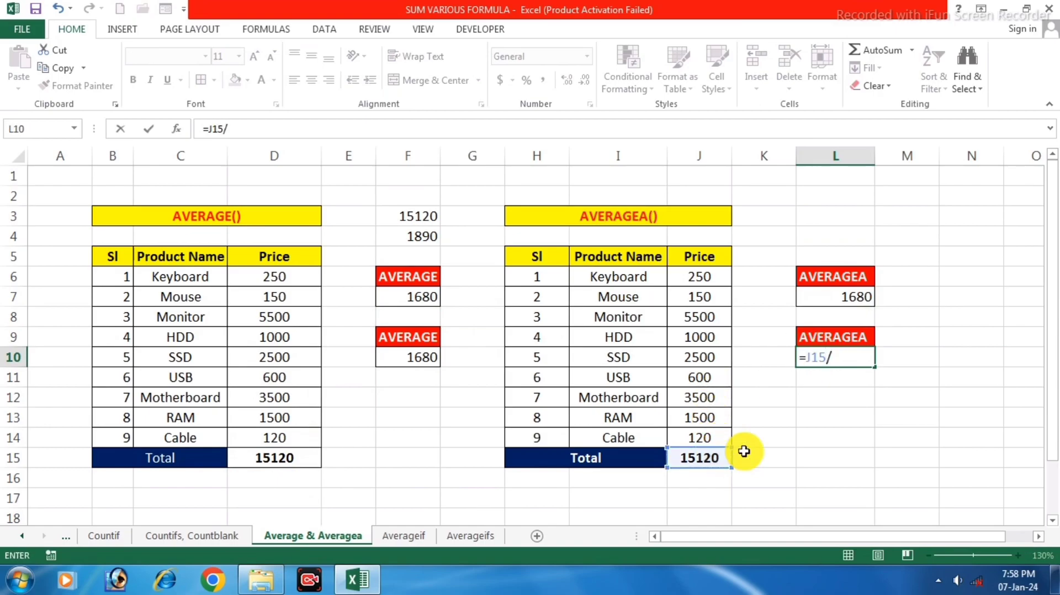
{"action": "type", "text": "/"}
{"action": "key", "text": "BackSpace"}
{"action": "key", "text": "BackSpace"}
{"action": "key", "text": "BackSpace"}
{"action": "key", "text": "BackSpace"}
{"action": "key", "text": "BackSpace"}
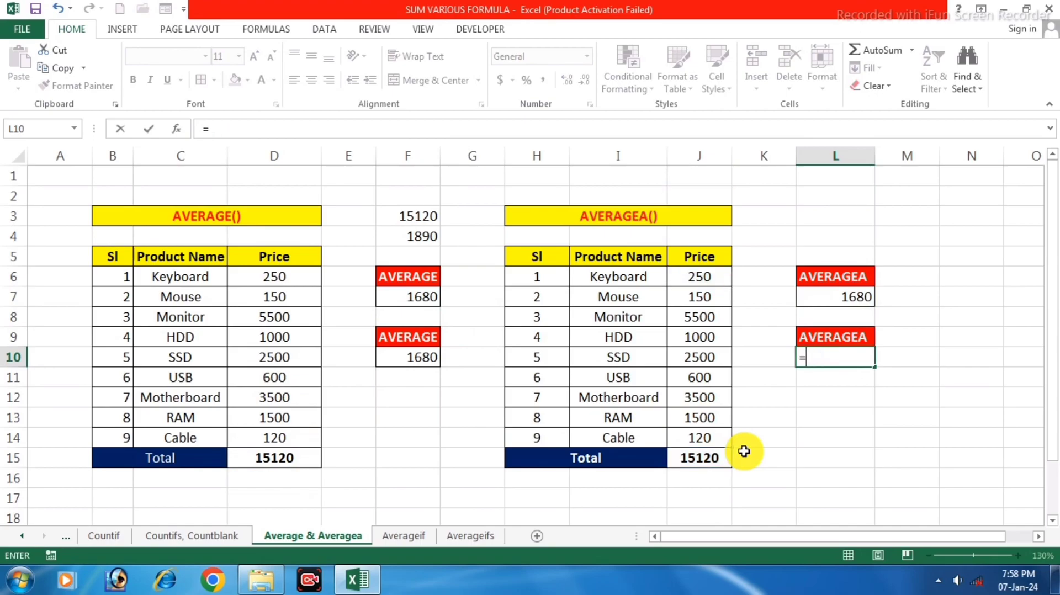
{"action": "left_click", "coordinate": [972, 377]}
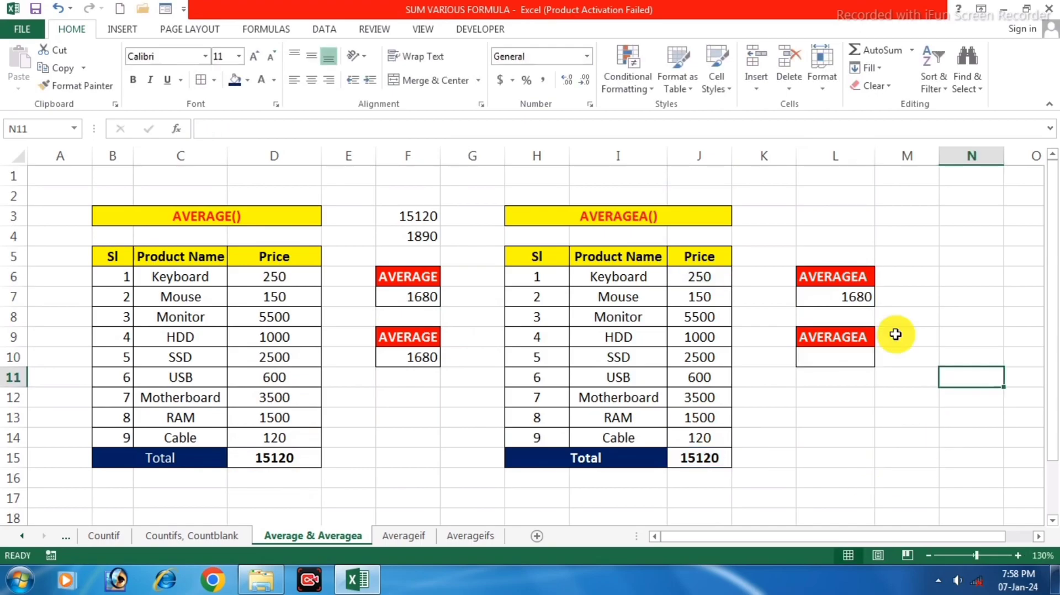
- Replace the SSD price in cell J10 of the second table with the text Xyz
{"action": "left_click", "coordinate": [850, 298]}
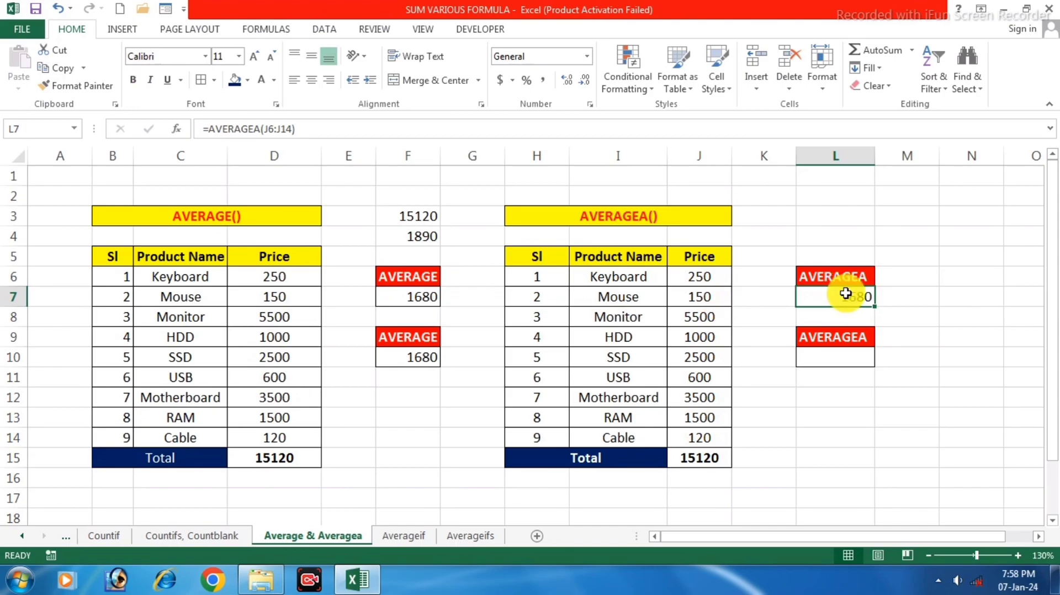
{"action": "left_click", "coordinate": [692, 360]}
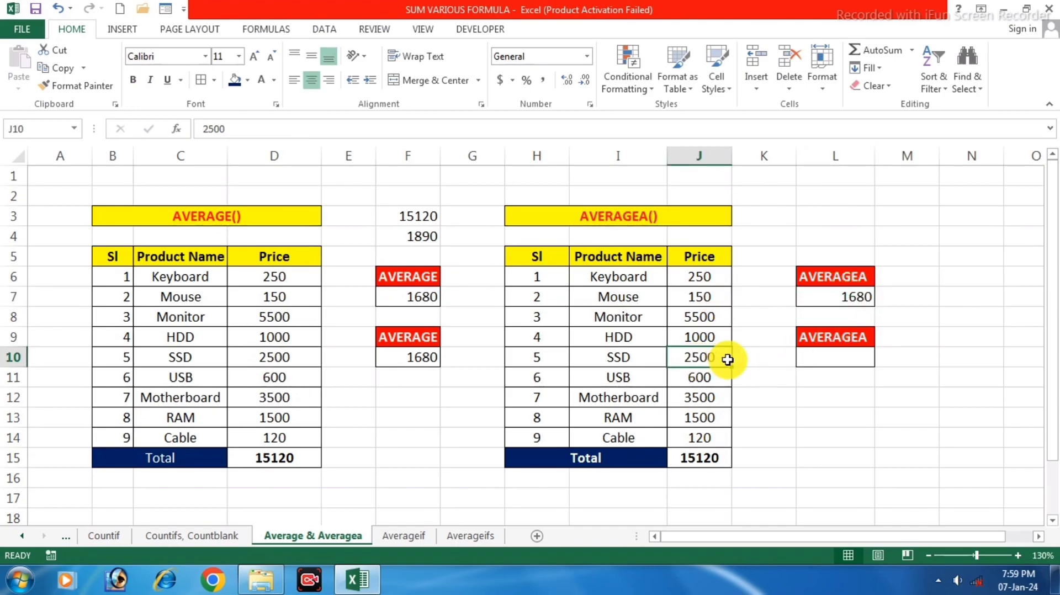
{"action": "type", "text": "X"}
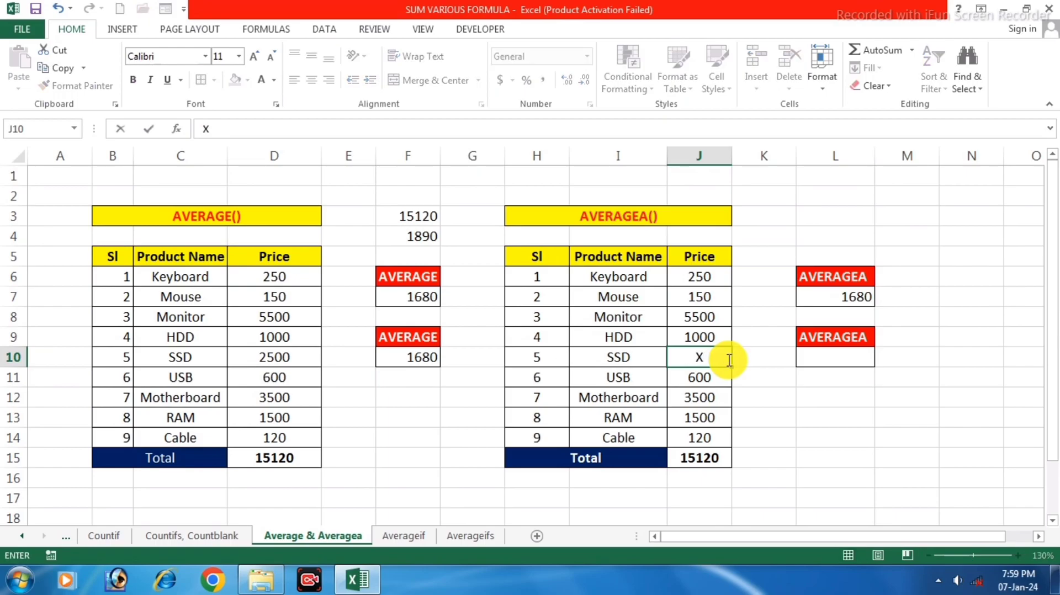
{"action": "type", "text": "yz"}
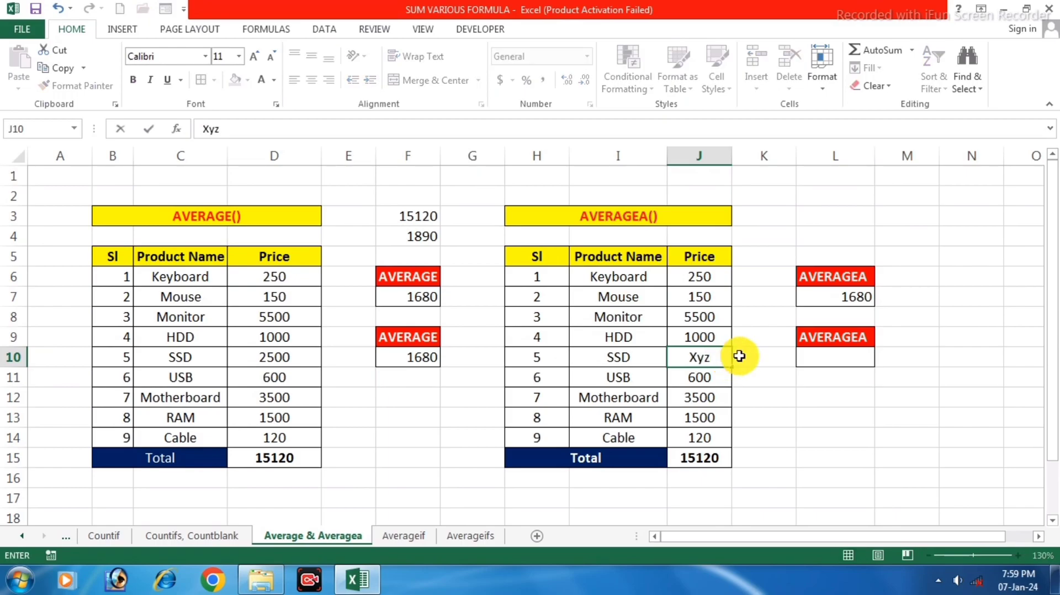
{"action": "left_click", "coordinate": [844, 436]}
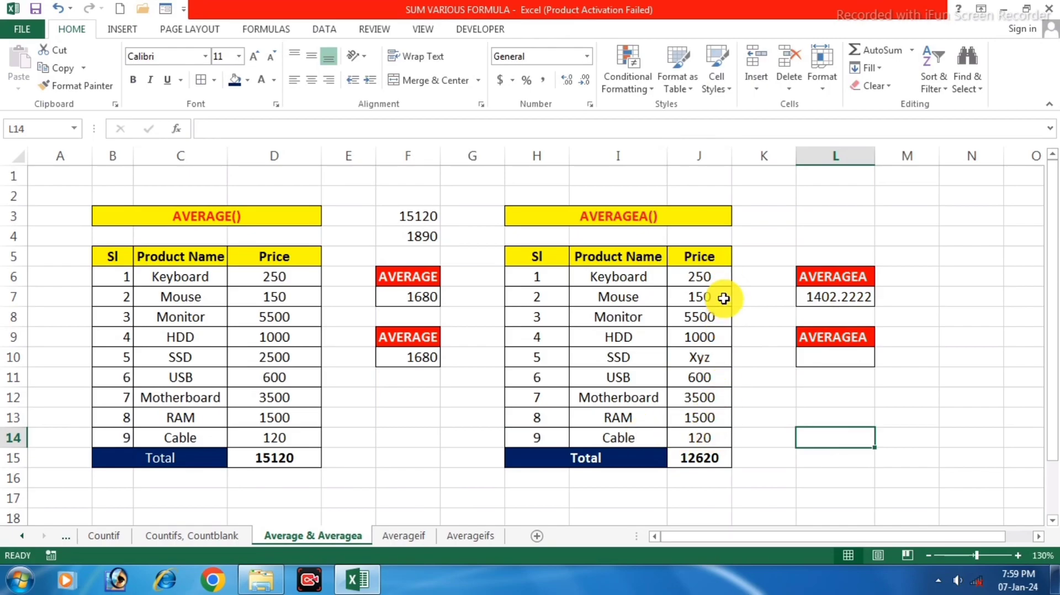
- Enter the manual average formula =J15/9 in cell L10 and compare it with the AVERAGEA formula in L7
{"action": "left_click", "coordinate": [836, 359]}
{"action": "type", "text": "="}
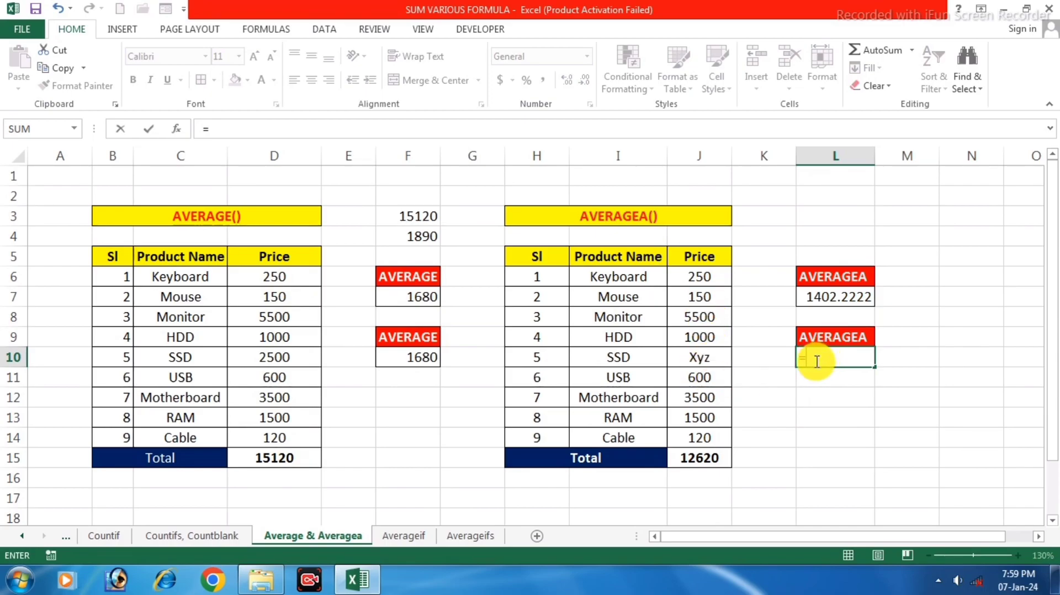
{"action": "left_click", "coordinate": [711, 460]}
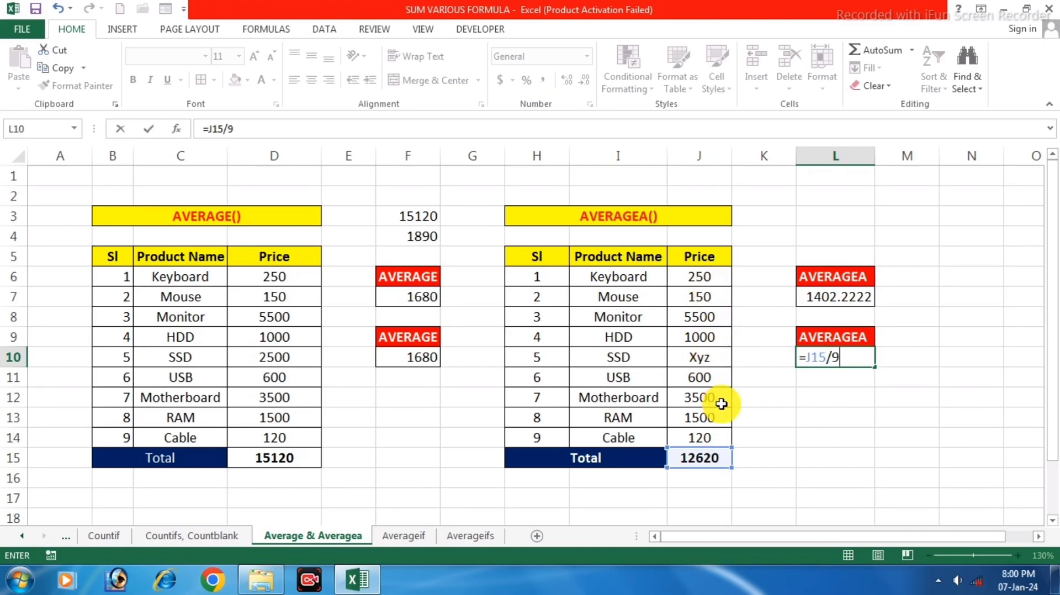
{"action": "key", "text": "Return"}
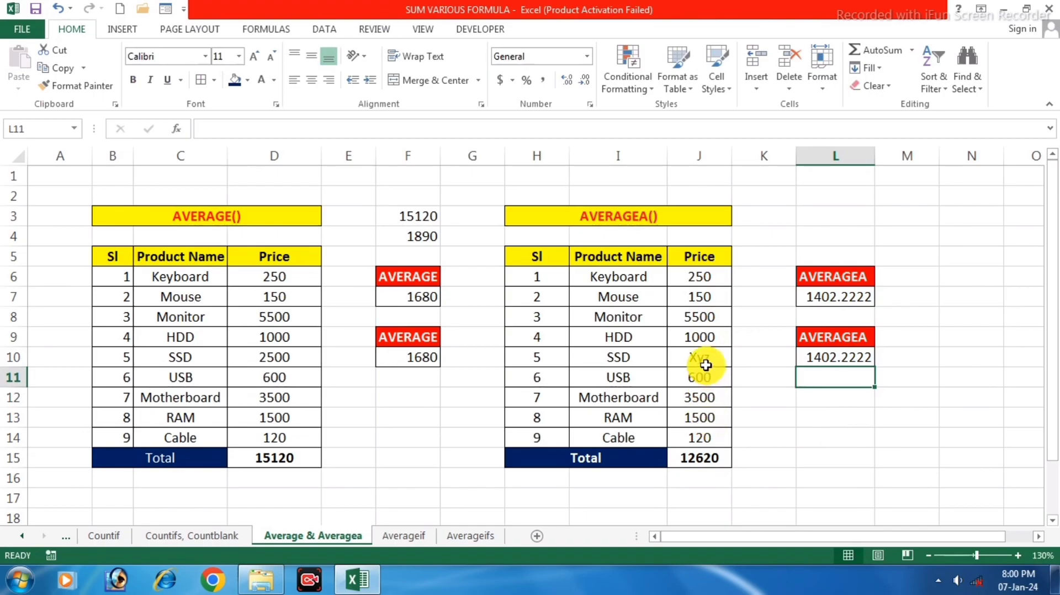
{"action": "left_click", "coordinate": [847, 354]}
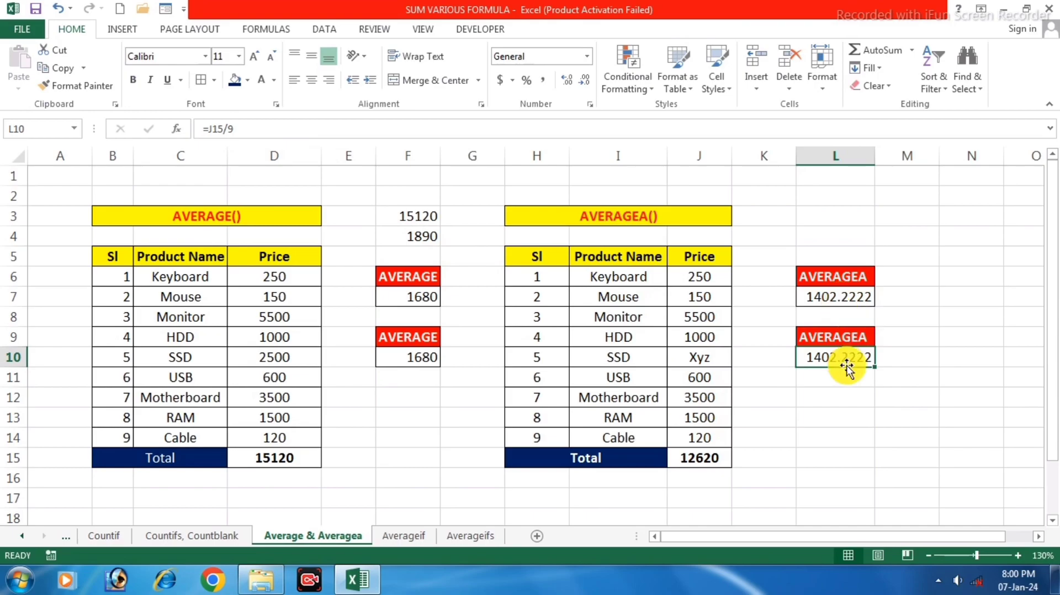
{"action": "left_click", "coordinate": [837, 295]}
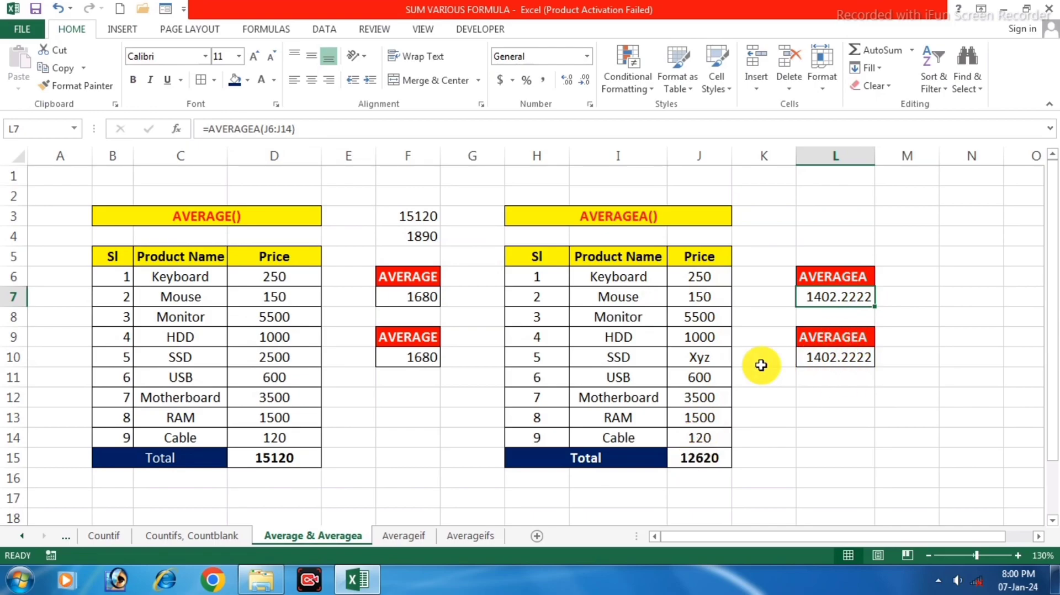
{"action": "left_click", "coordinate": [846, 357]}
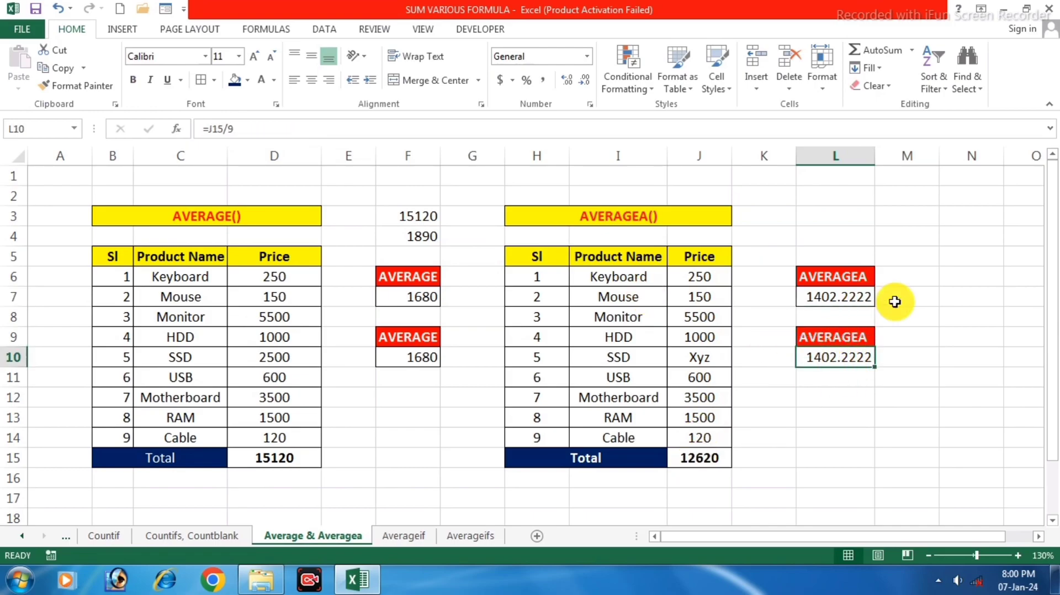